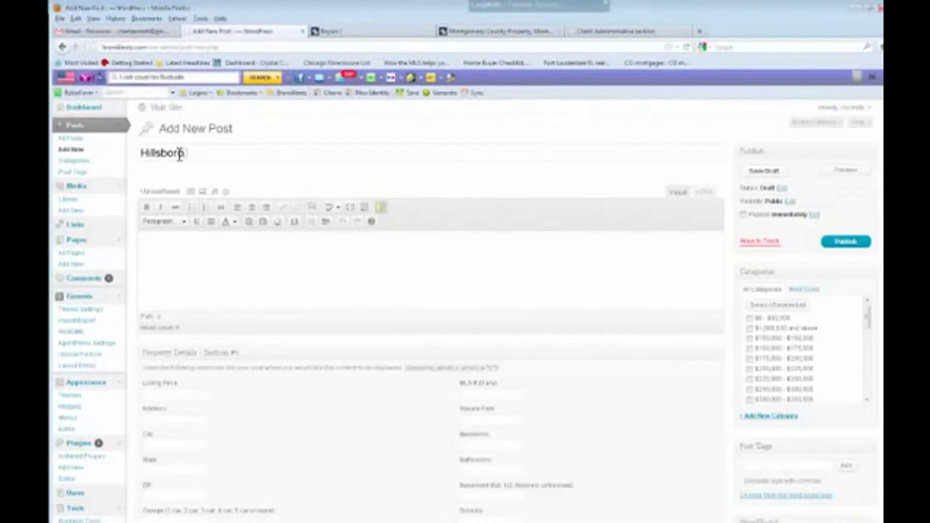
Title the new post "Hillsboro Home: 4 bedroom ranch/w 20 acres for $275,000" and place the cursor in the post body.
text(Home: 4 bedroom ranch/w 20 acres for $275000)
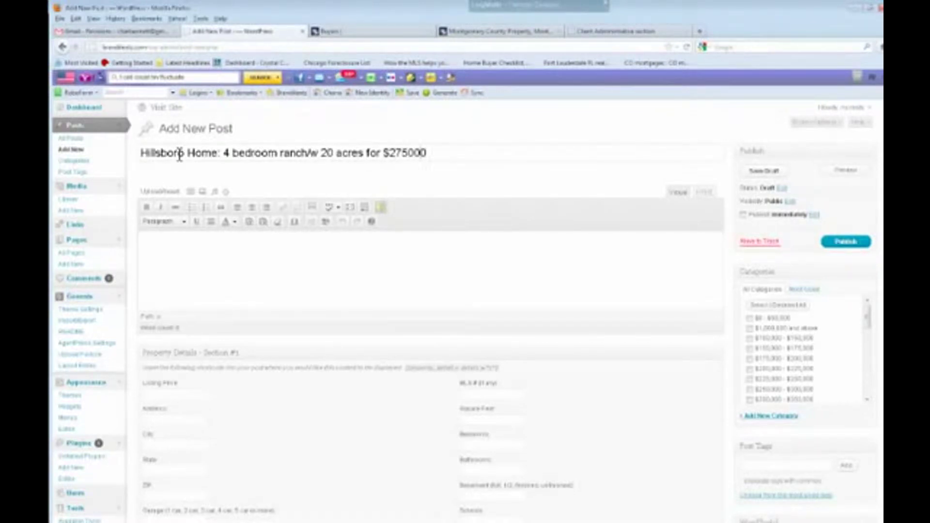
text(,)
drag(217, 154, 146, 158)
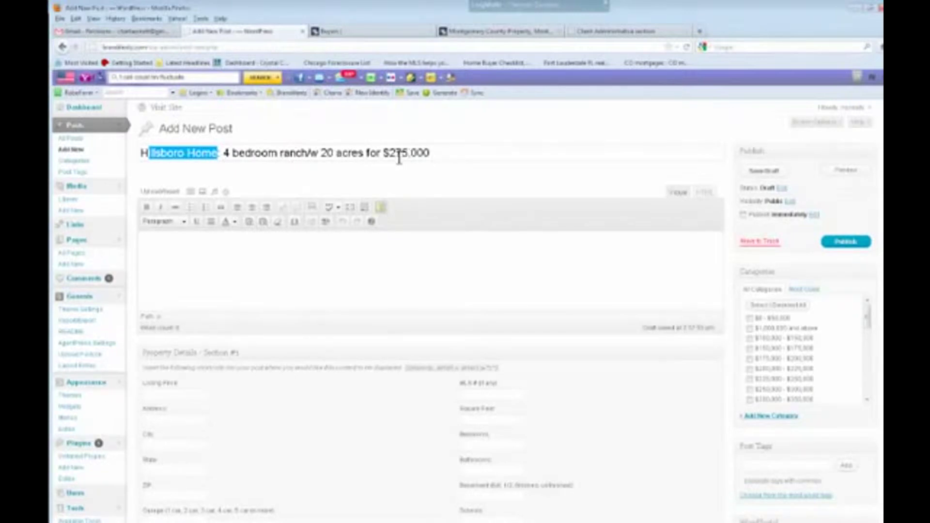
click(216, 257)
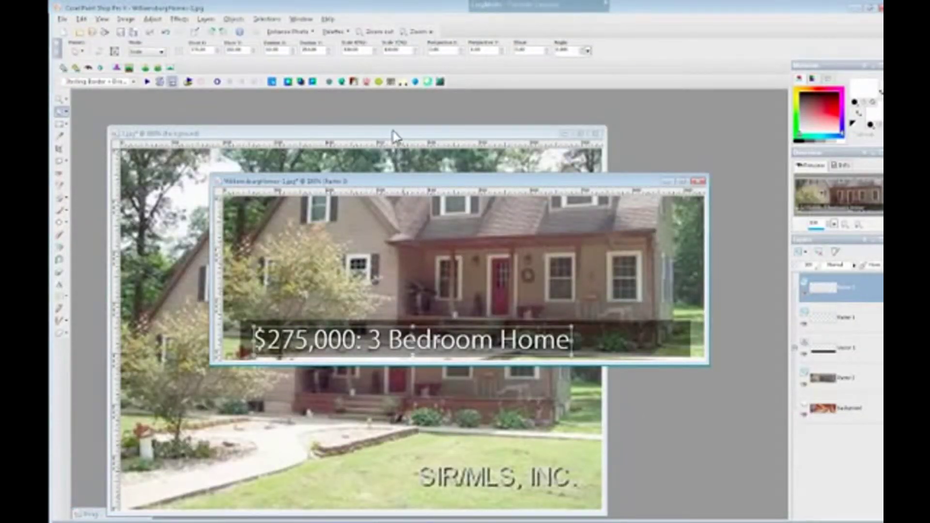
Switch to Corel Paint Shop Pro, shrink the 1.jpg photo window, move it aside and activate the WilliamsburgHomes banner.
click(395, 137)
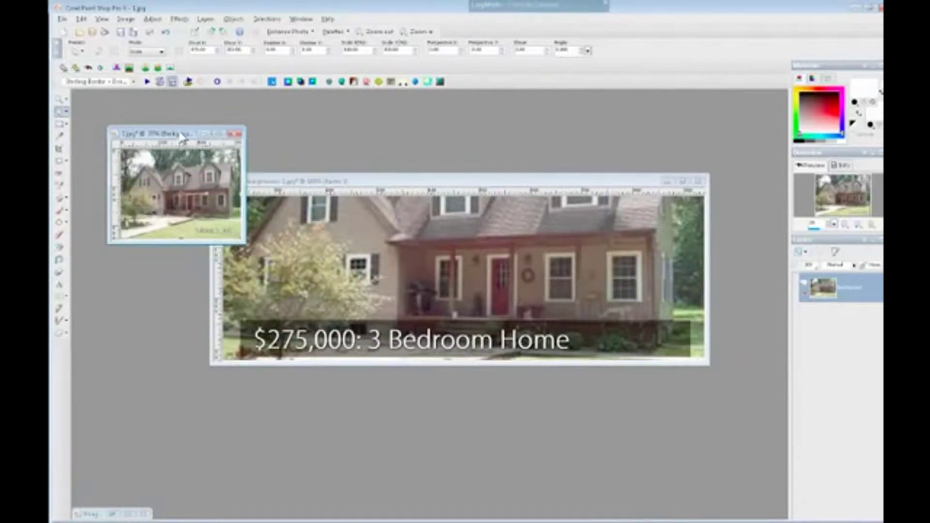
drag(182, 137, 161, 111)
click(406, 183)
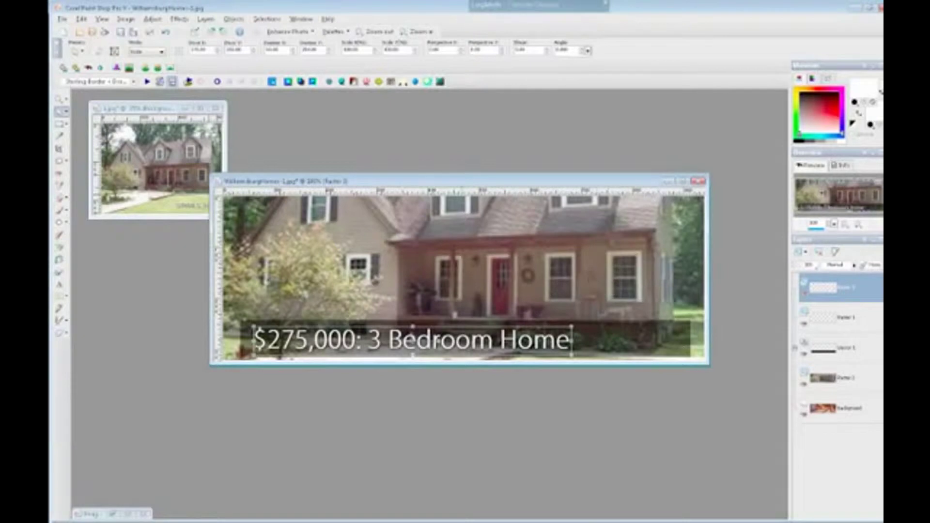
Widen the dark caption bar behind the banner headline slightly beyond its original right end.
click(625, 332)
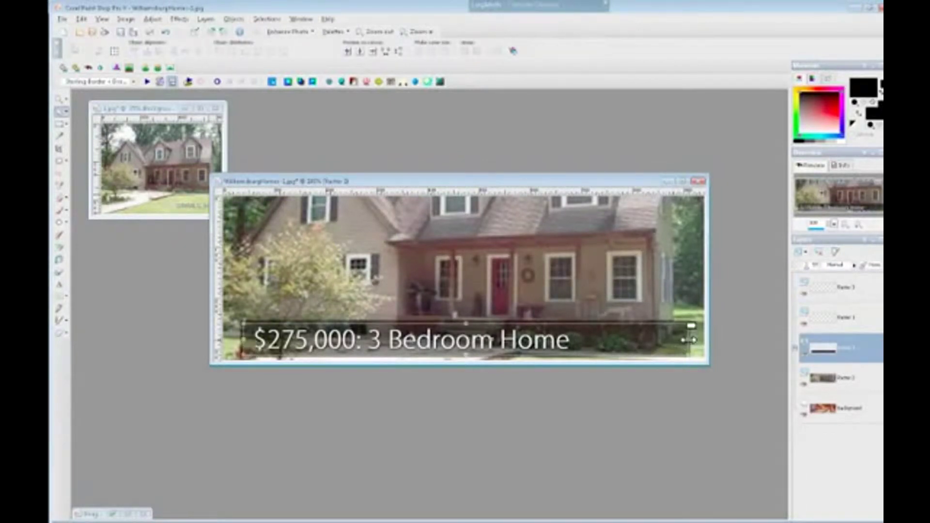
drag(600, 342, 577, 339)
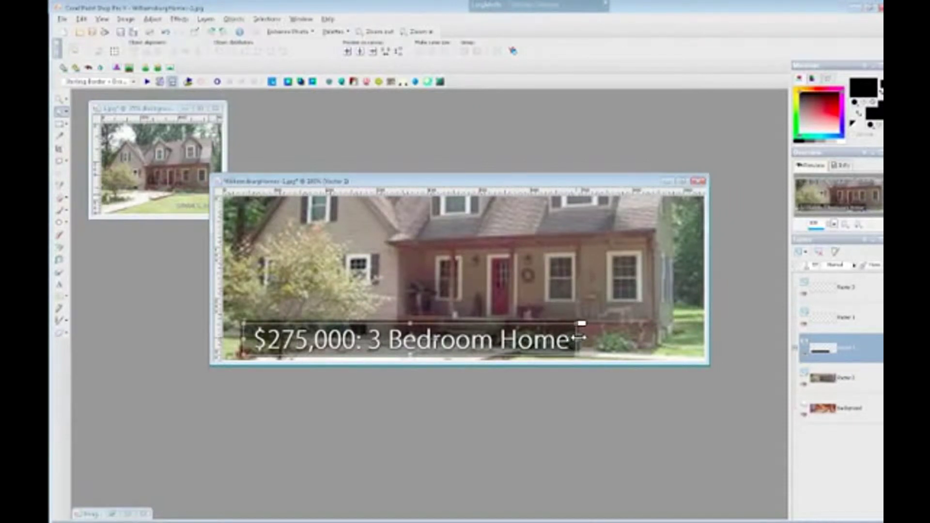
drag(580, 338, 696, 338)
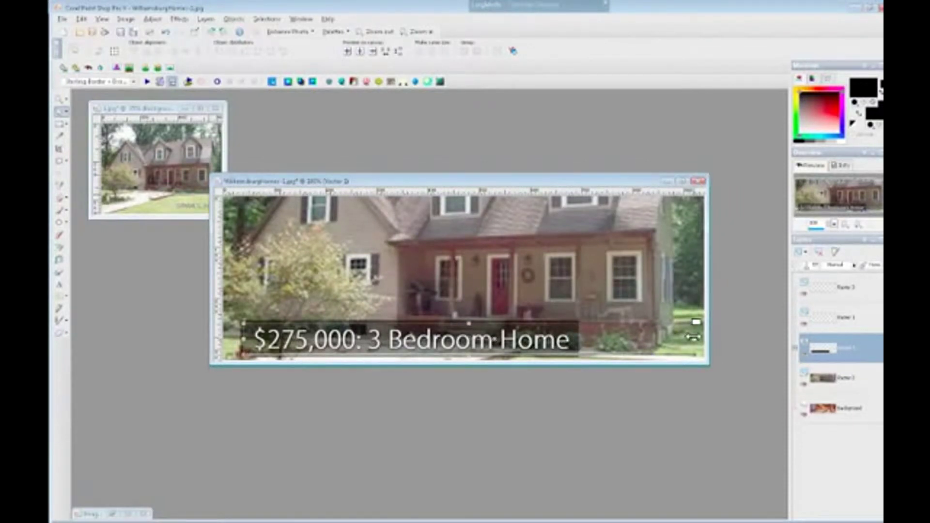
Add a text object over the house photo in the banner reading "click here for more details".
click(60, 285)
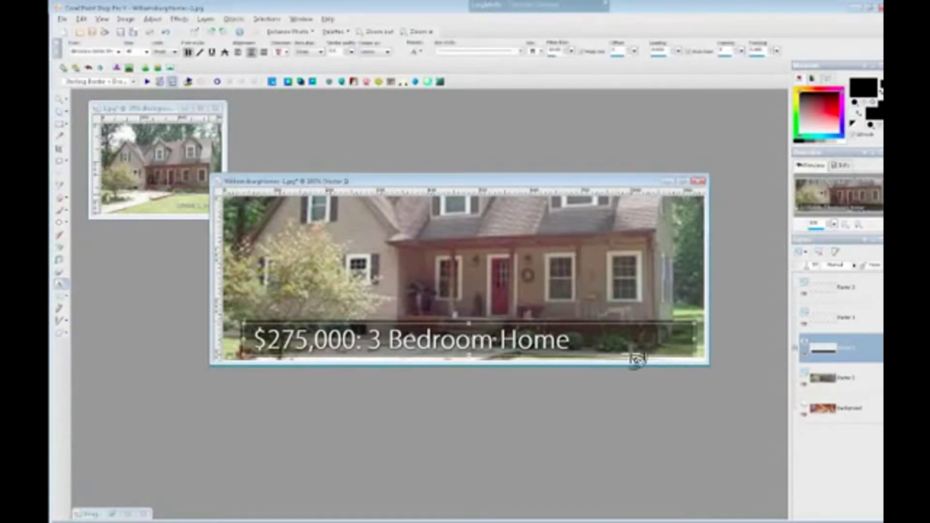
click(635, 357)
click(581, 198)
click(580, 283)
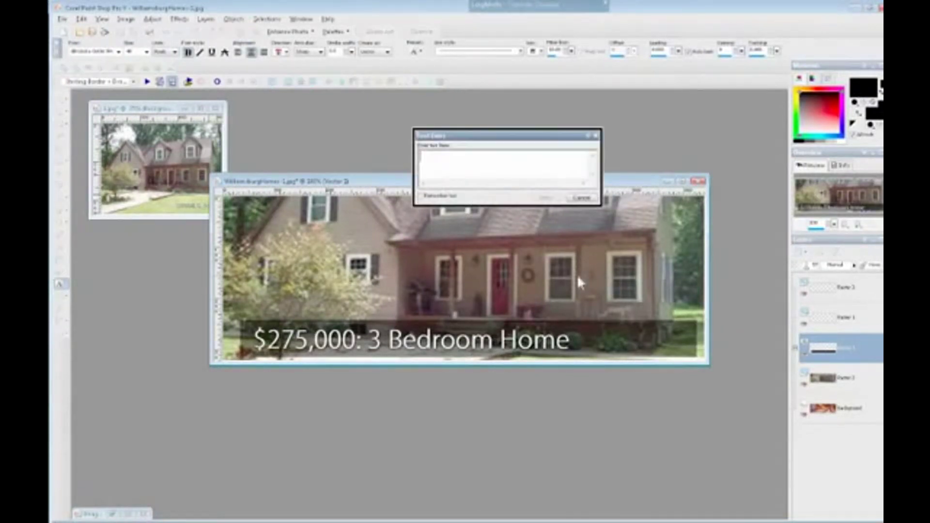
text(click here )
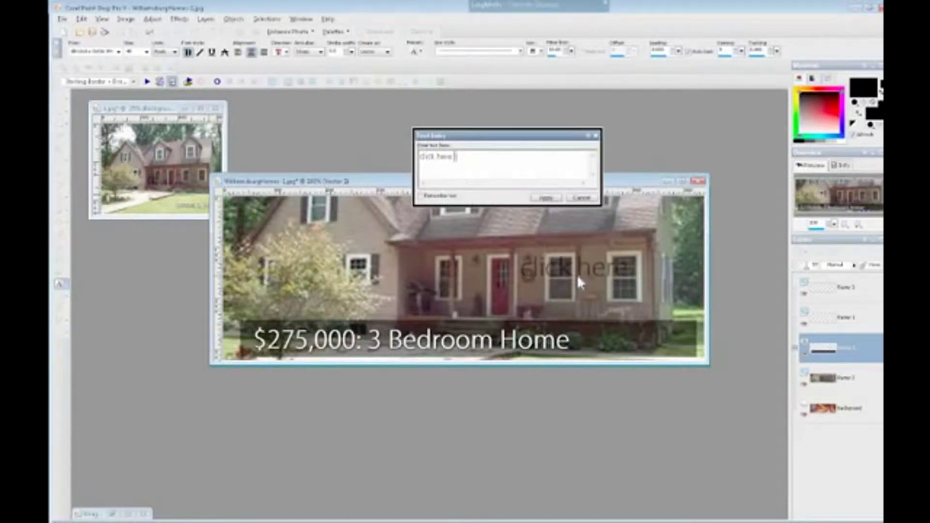
text(for more detail)
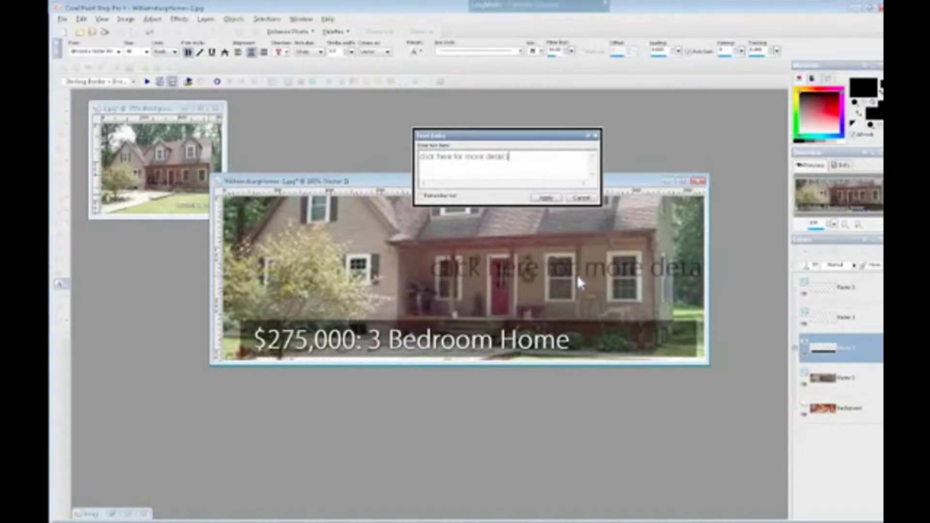
Set both the foreground and background colours of the "click here for more details" text to white and apply it.
key(ctrl+a)
click(858, 116)
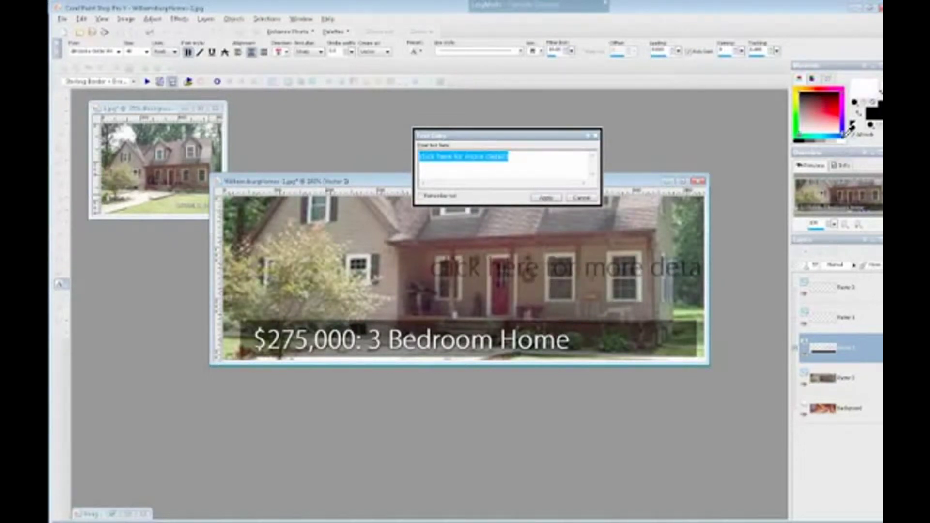
click(859, 119)
click(849, 130)
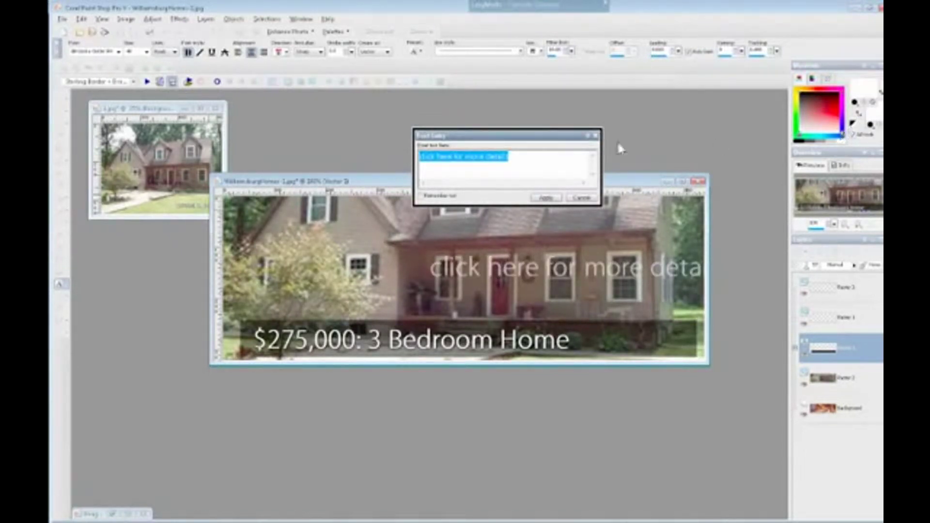
click(549, 201)
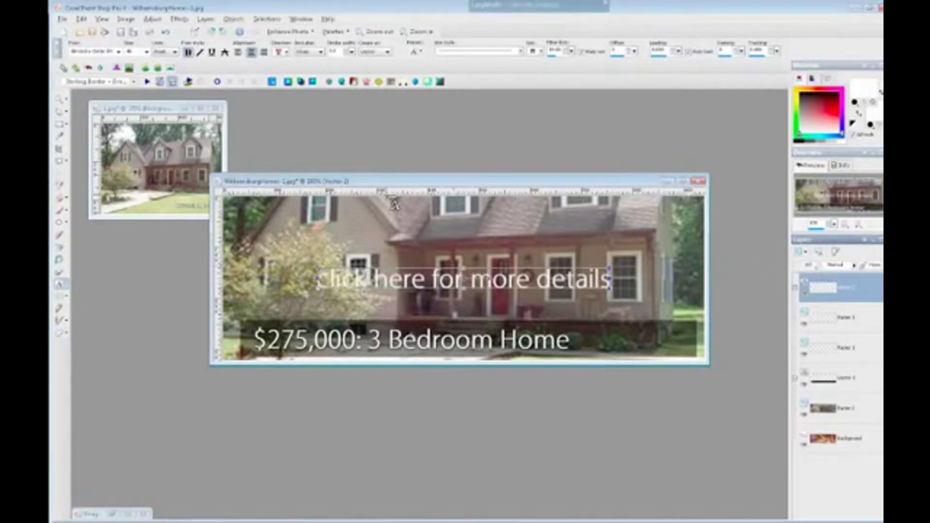
Reduce the font size of "click here for more details" and move it onto the right end of the dark caption bar.
right_click(444, 280)
click(474, 387)
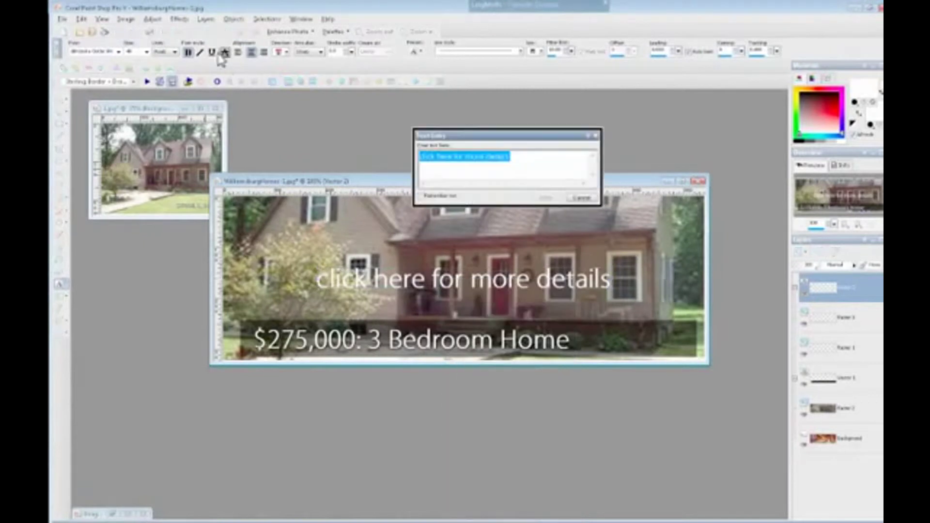
click(138, 51)
scroll(138, 51, up, 3)
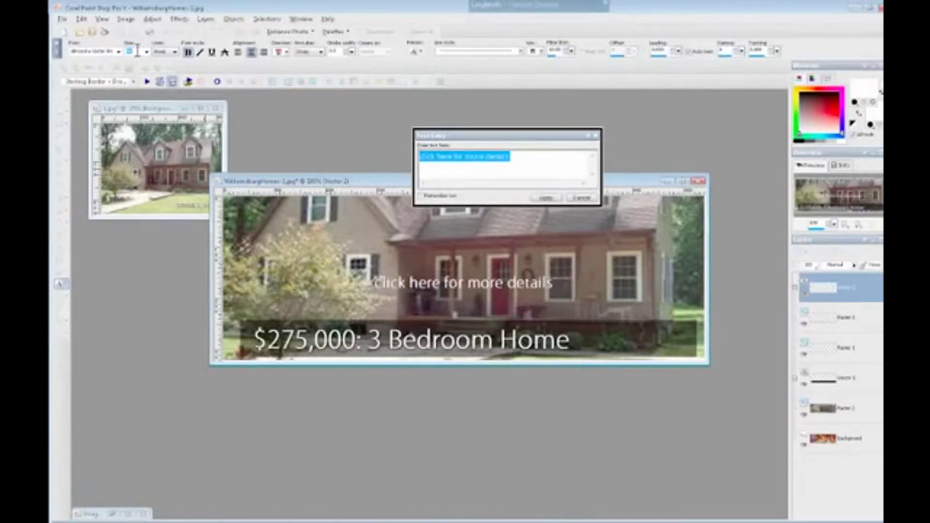
scroll(137, 52, up, 2)
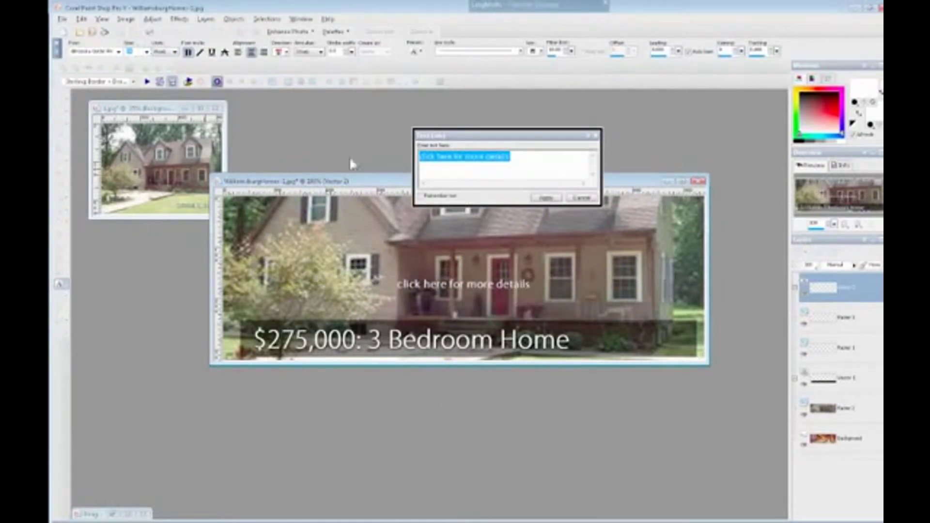
click(546, 198)
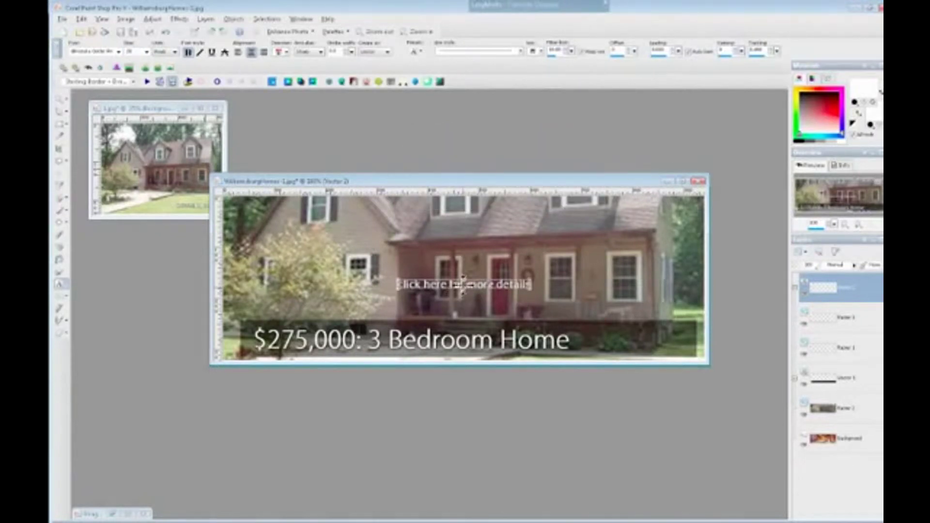
drag(465, 294, 619, 346)
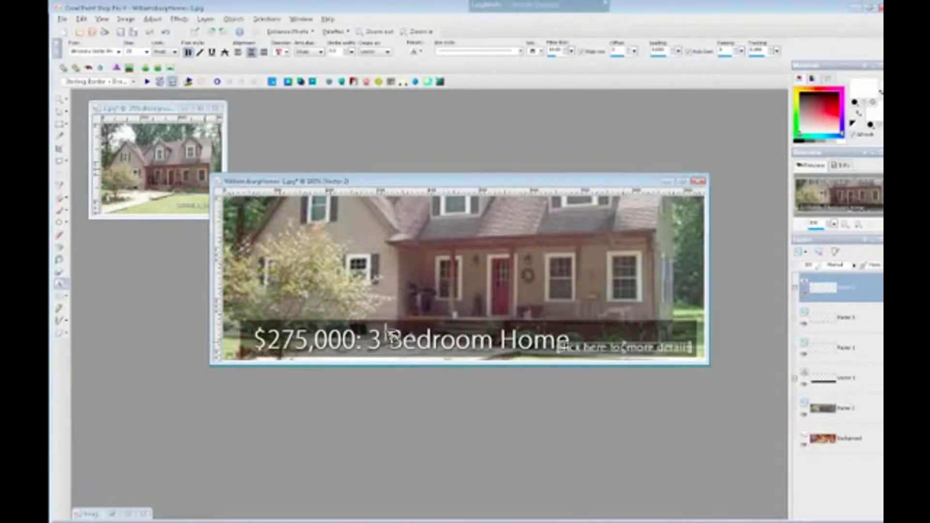
Narrow the "$275,000: 3 Bedroom Home" headline so it no longer overlaps the small call-to-action text.
click(60, 111)
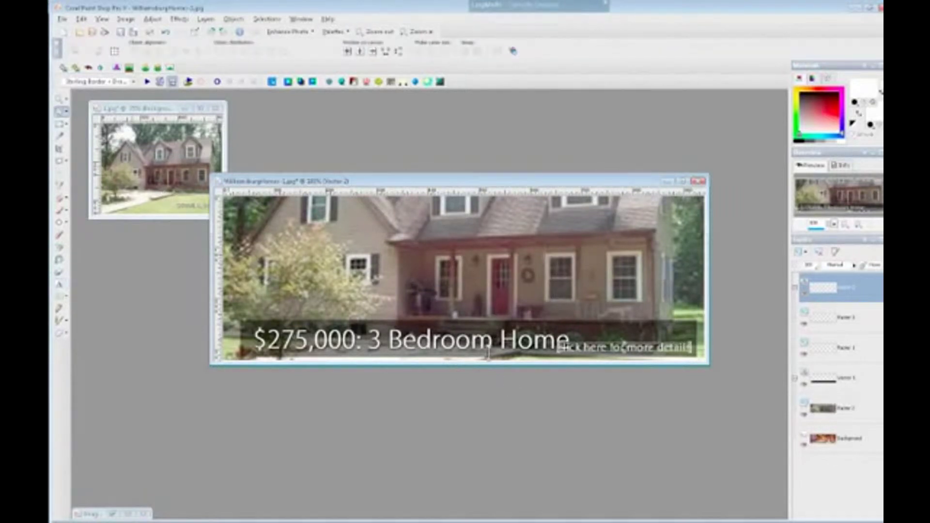
click(533, 340)
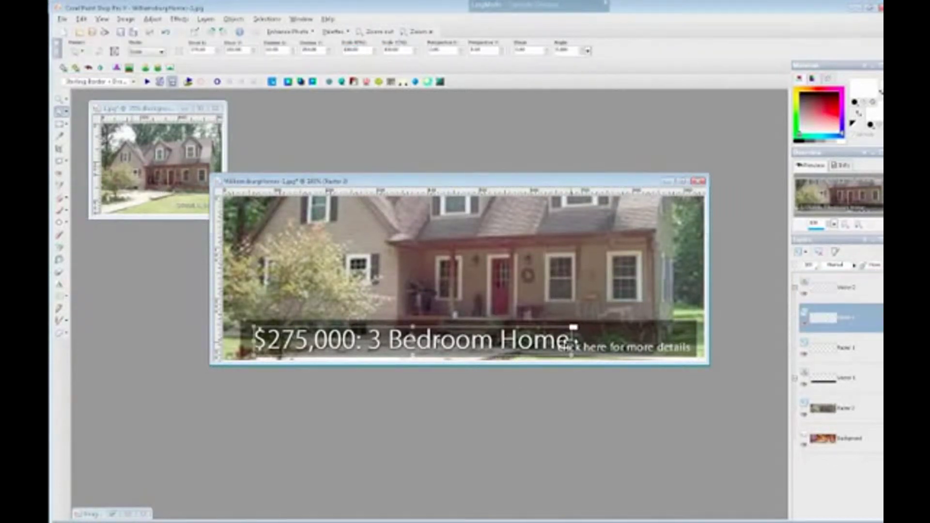
drag(570, 341, 545, 340)
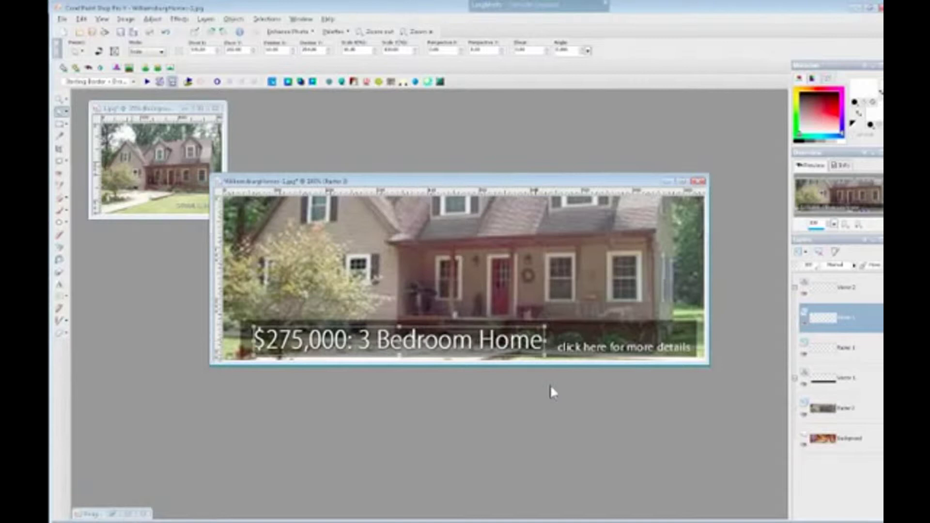
click(570, 335)
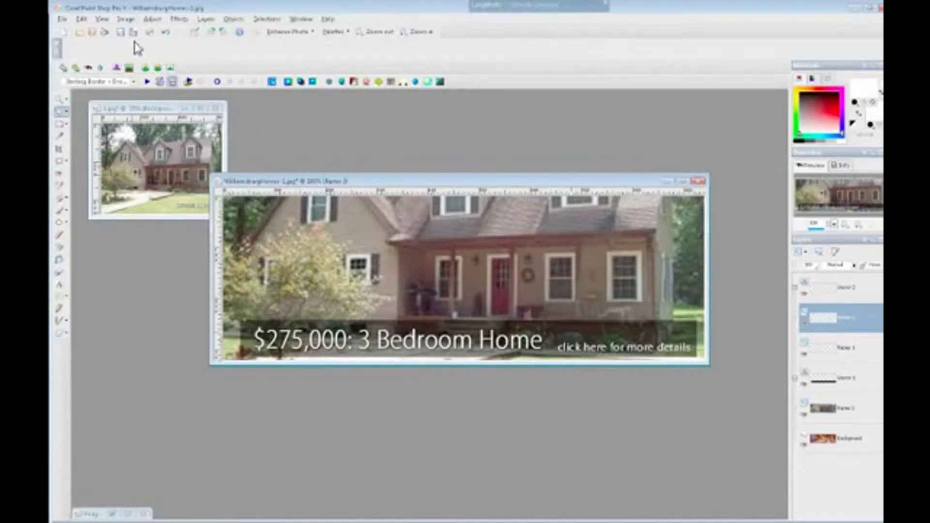
Save the edited WilliamsburgHomes banner, accepting the save confirmation.
click(212, 28)
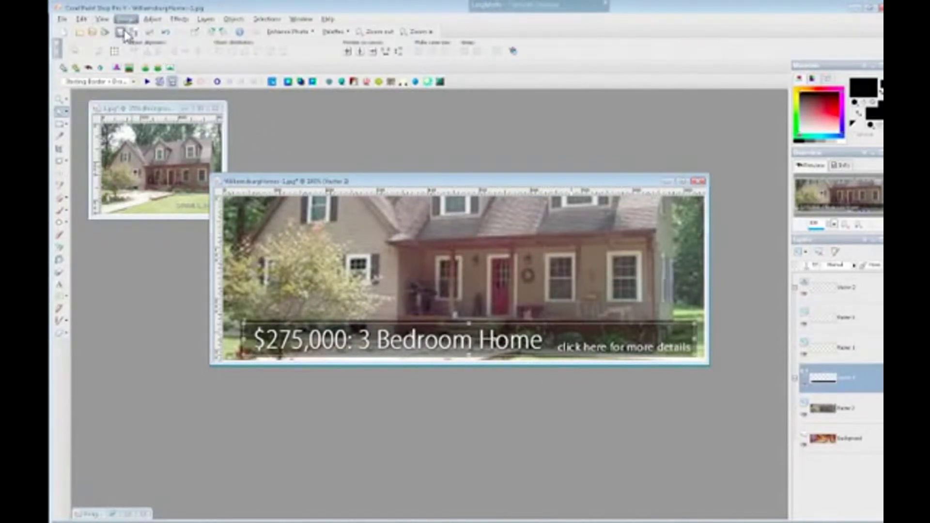
click(121, 32)
click(519, 298)
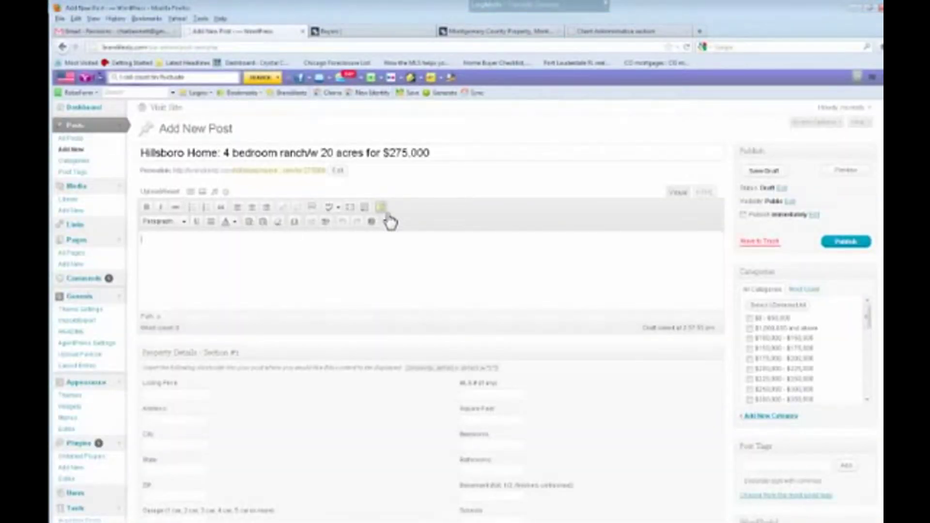
Switch back to the WordPress post and upload the WilliamsburgHomes-1 banner image from the desktop.
click(191, 193)
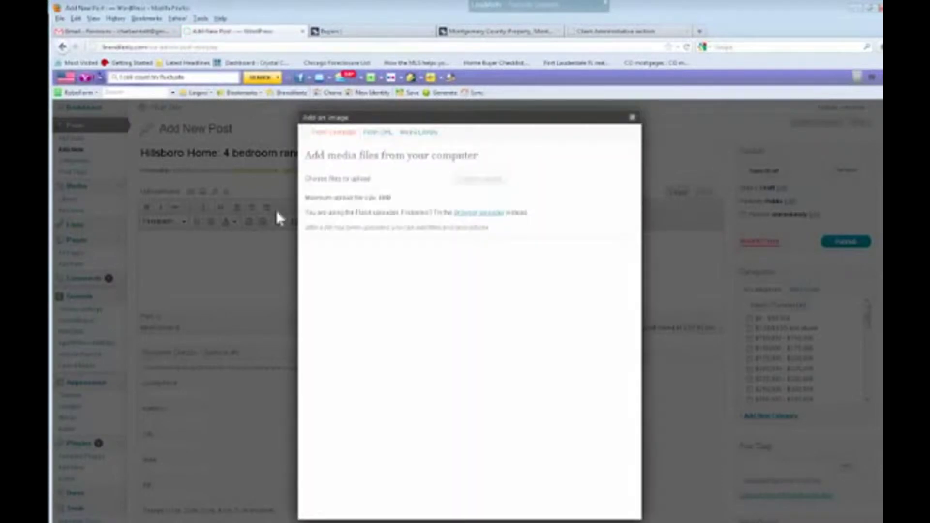
right_click(401, 183)
click(415, 187)
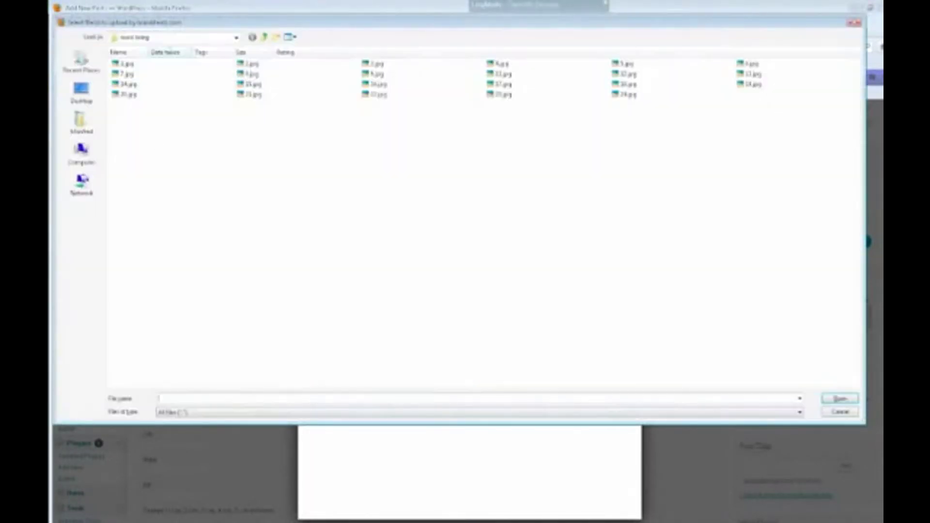
click(82, 91)
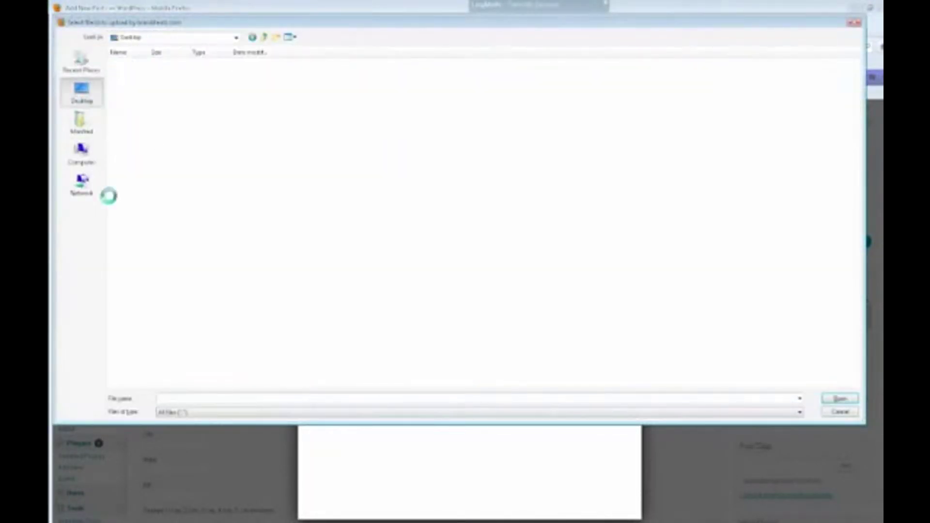
click(138, 212)
double_click(138, 213)
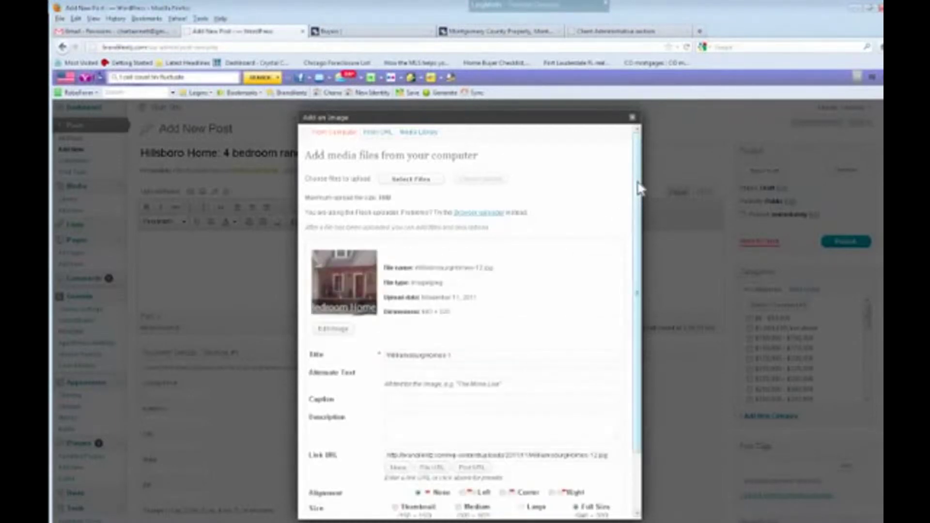
Set the uploaded banner as the featured image and insert it into the post at full size.
scroll(640, 240, down, 3)
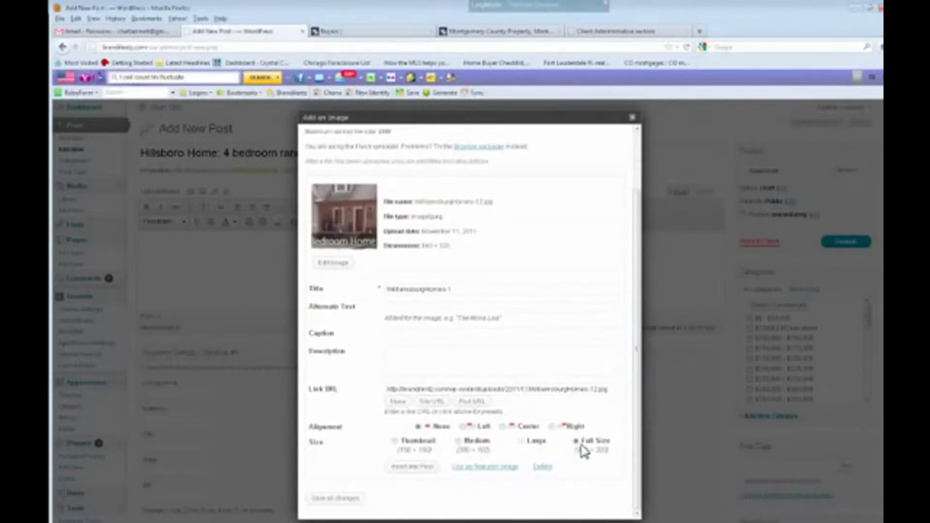
click(478, 467)
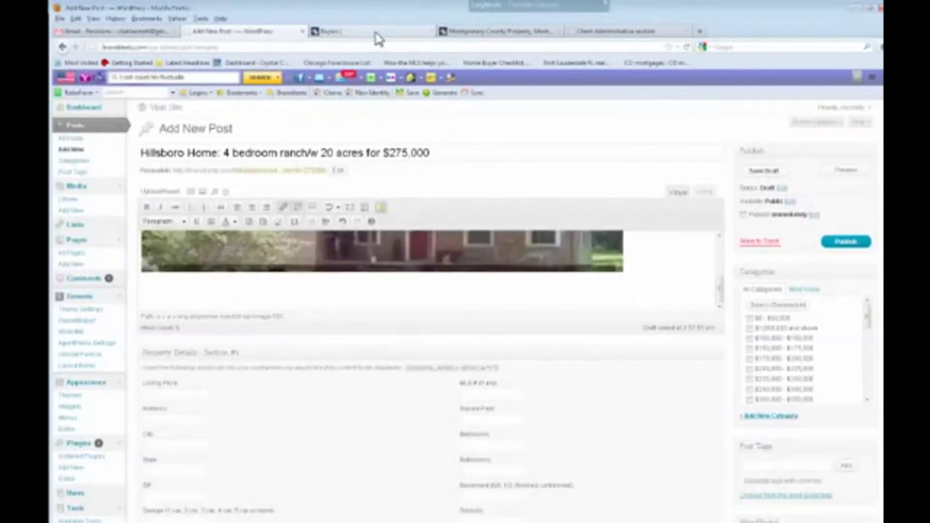
Copy the full property description paragraph from the Hillsboro home's listing page on the realty site.
click(344, 33)
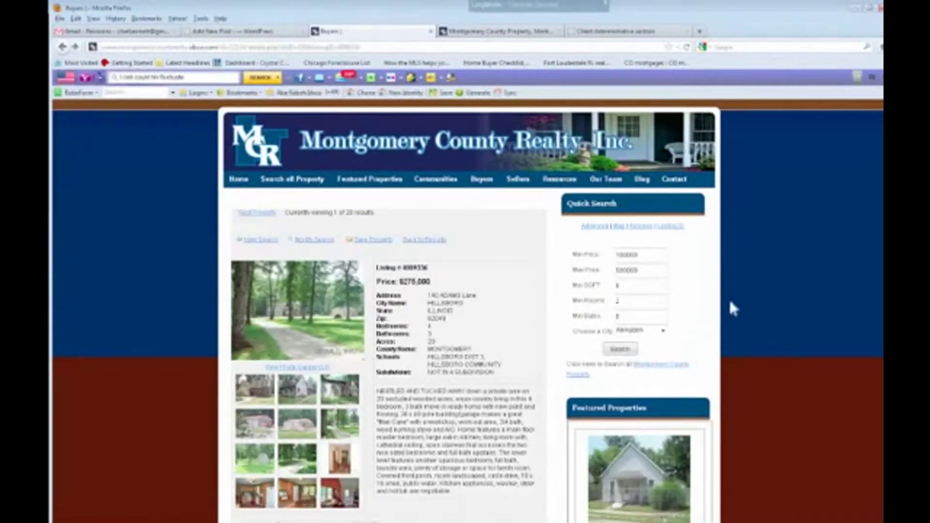
scroll(460, 432, down, 5)
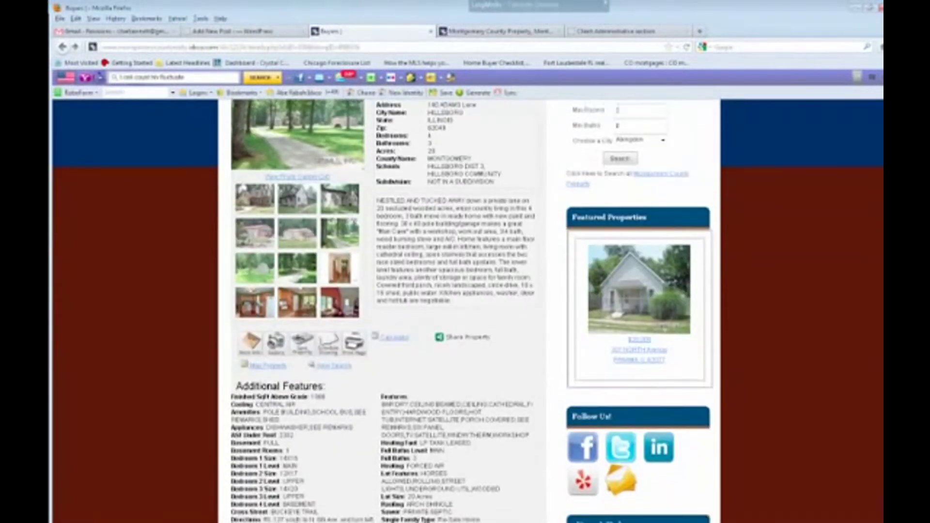
scroll(461, 433, up, 3)
drag(455, 411, 377, 310)
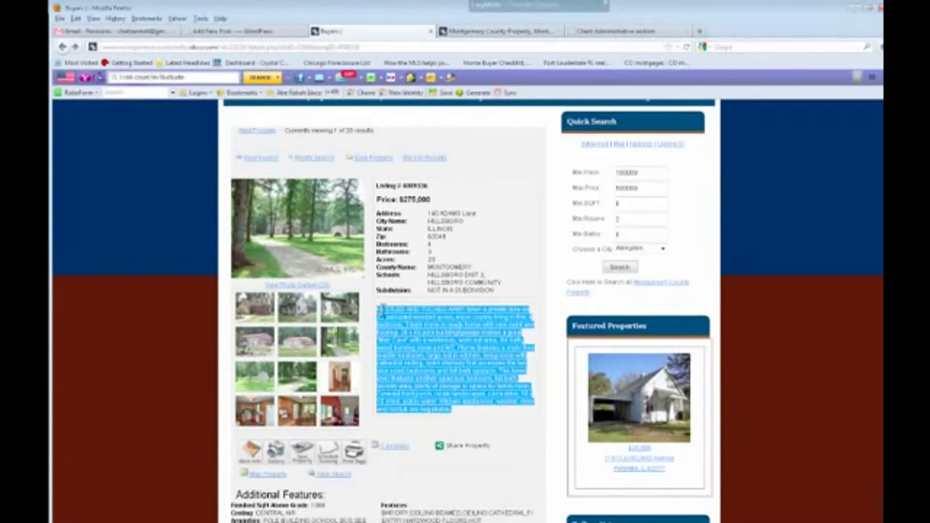
right_click(435, 357)
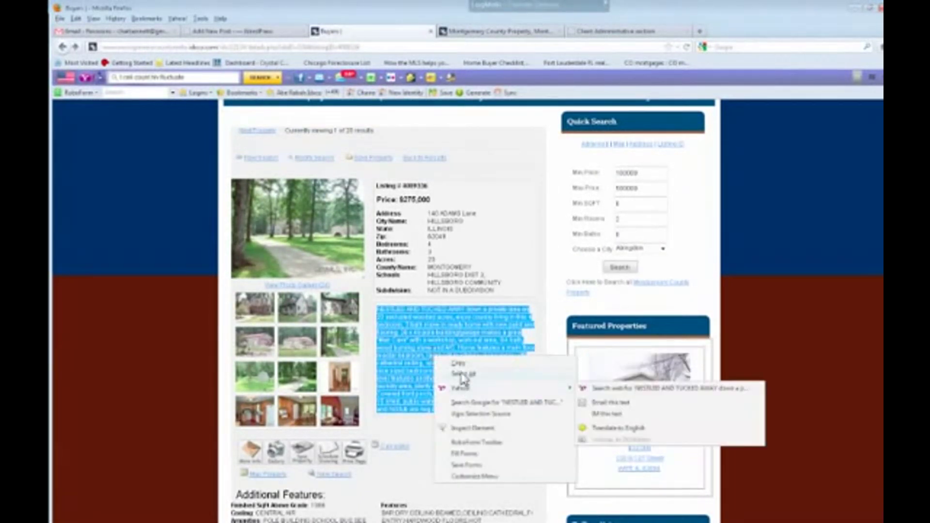
click(458, 363)
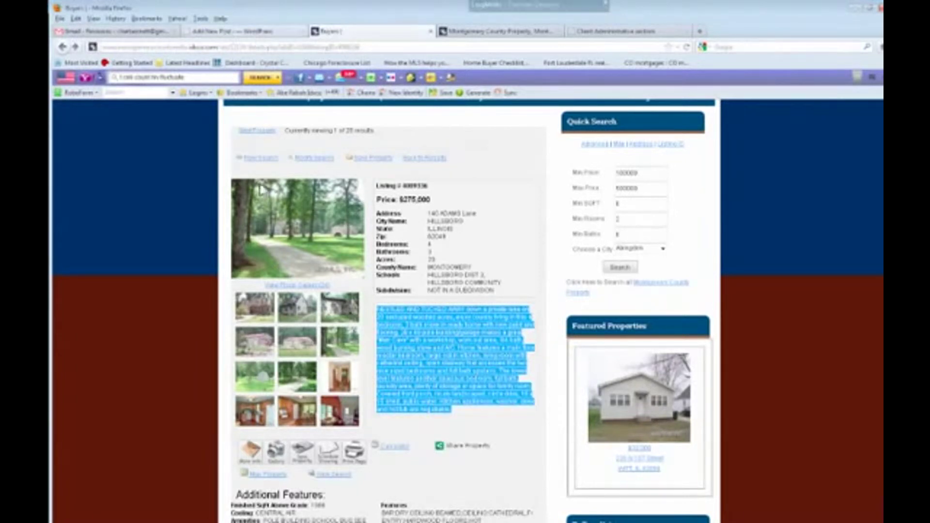
Paste the copied description on a new line below the banner in the WordPress post, followed by an empty line.
key(ctrl+shift+Tab)
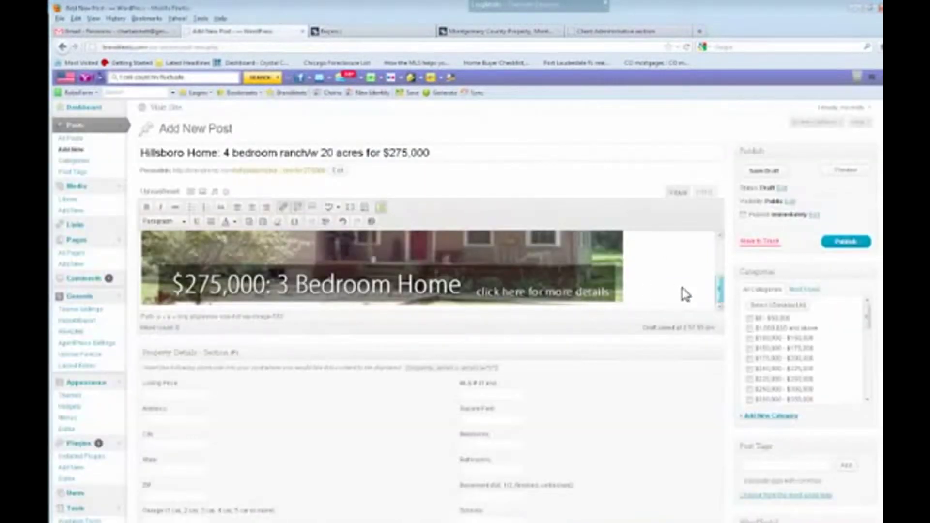
click(669, 295)
key(Return)
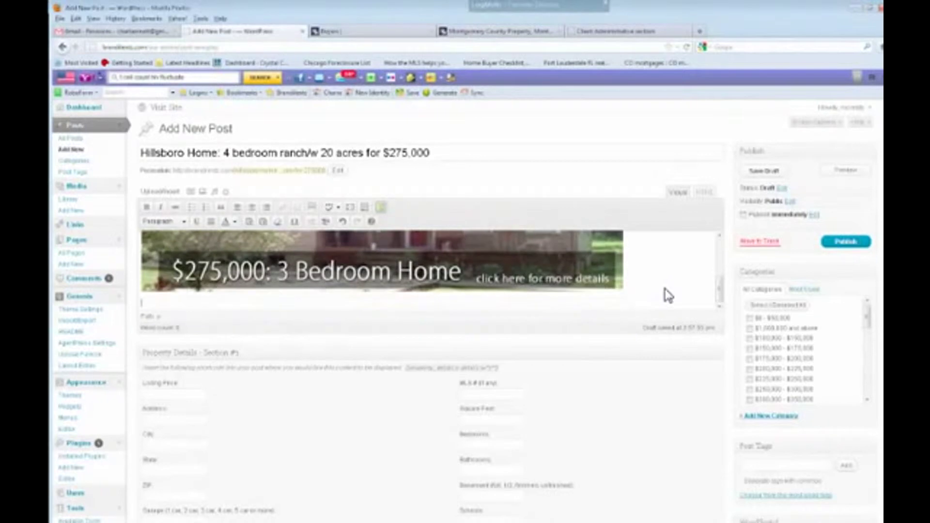
key(ctrl+v)
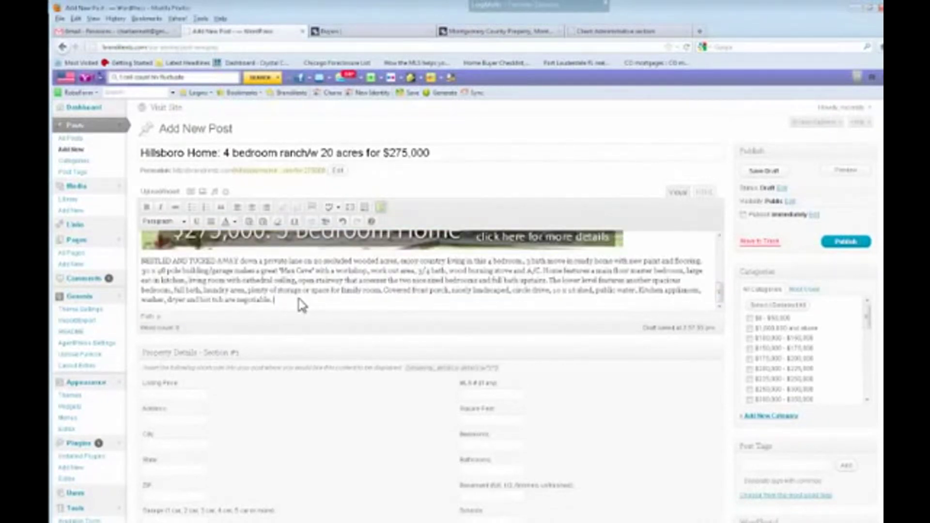
key(Return)
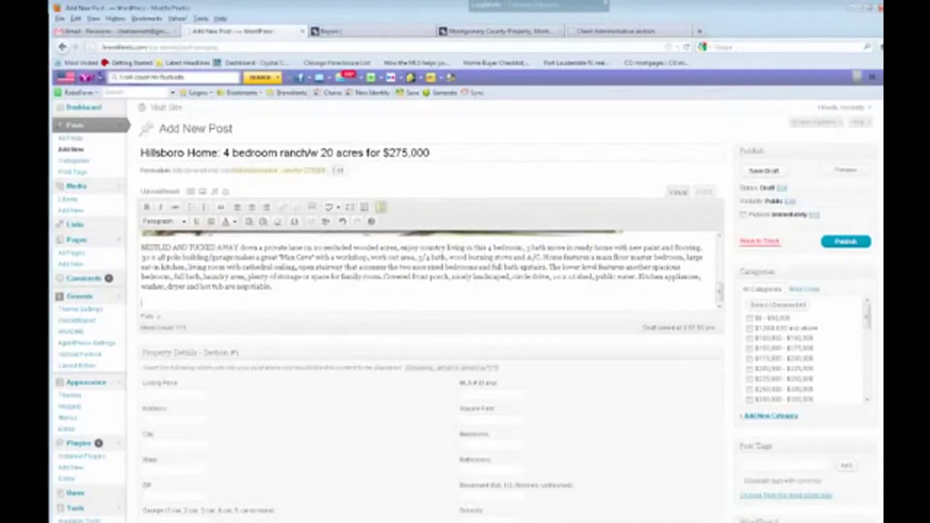
Set the listing price to 275000 and paste the street address from the realty listing into the post's property details.
scroll(464, 310, down, 5)
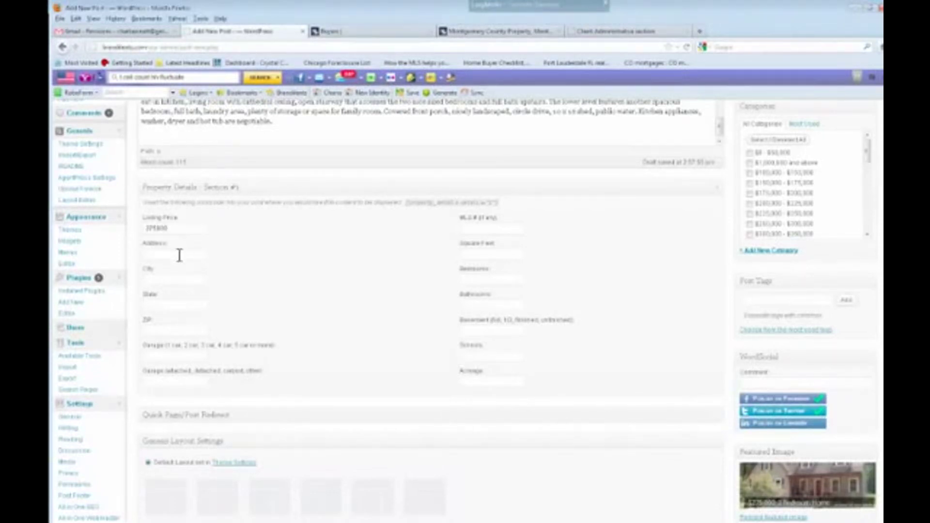
click(373, 31)
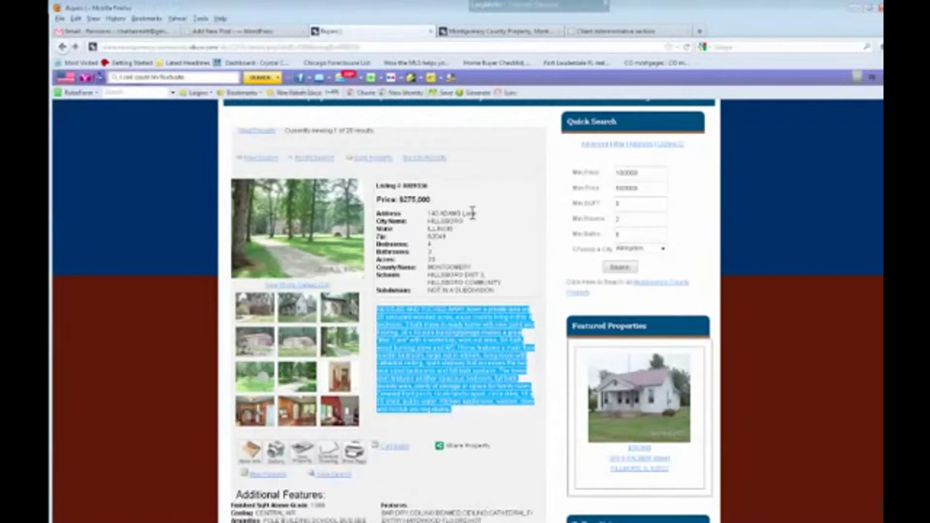
drag(473, 213, 429, 222)
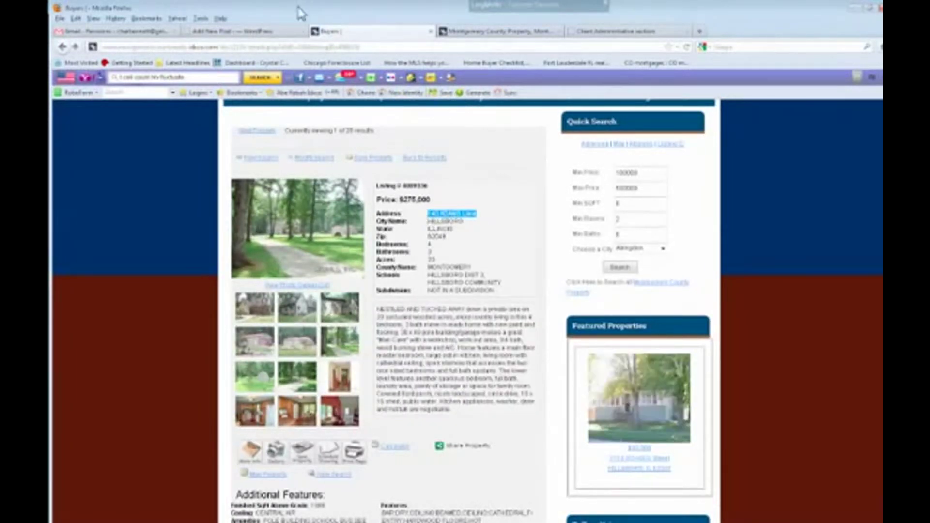
click(233, 31)
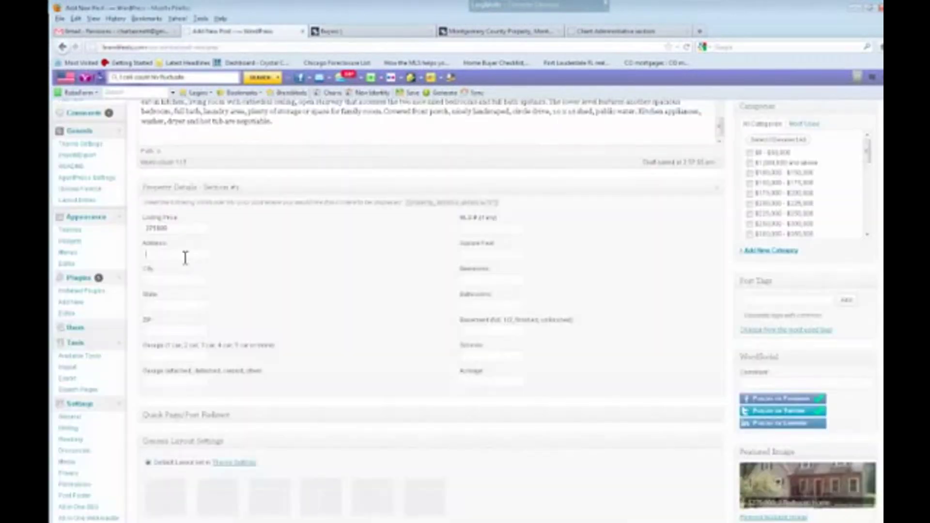
key(ctrl+v)
key(Tab)
Fill in the city, state and ZIP from the listing, and set the garage to 2, attached.
click(369, 33)
click(440, 236)
double_click(440, 237)
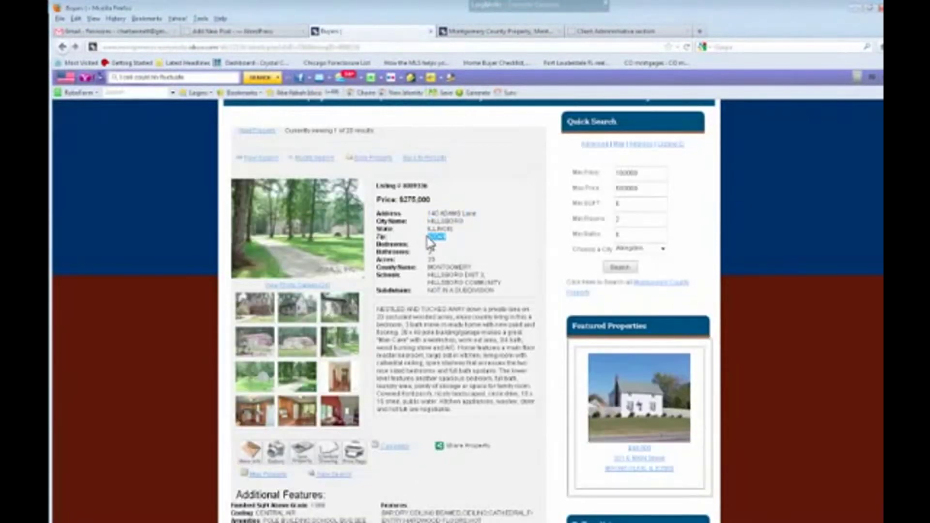
click(262, 34)
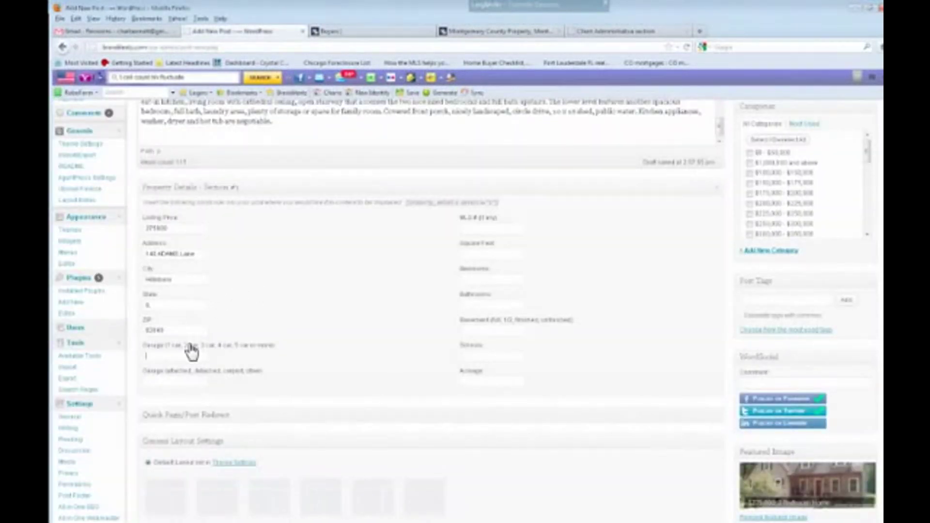
key(Tab)
key(Tab)
Copy the listing number and the under-roof area of 2302 from the realty page into the MLS number and square feet fields.
key(ctrl+Tab)
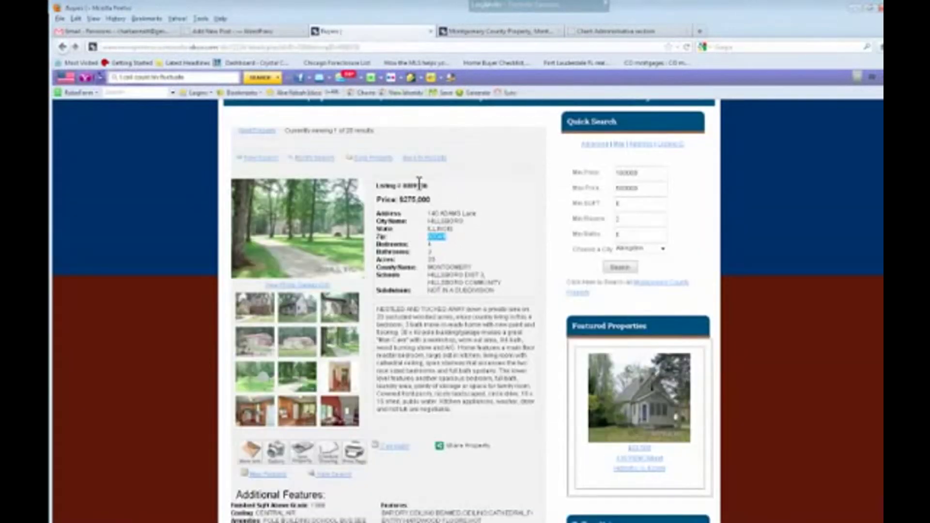
drag(428, 186, 402, 184)
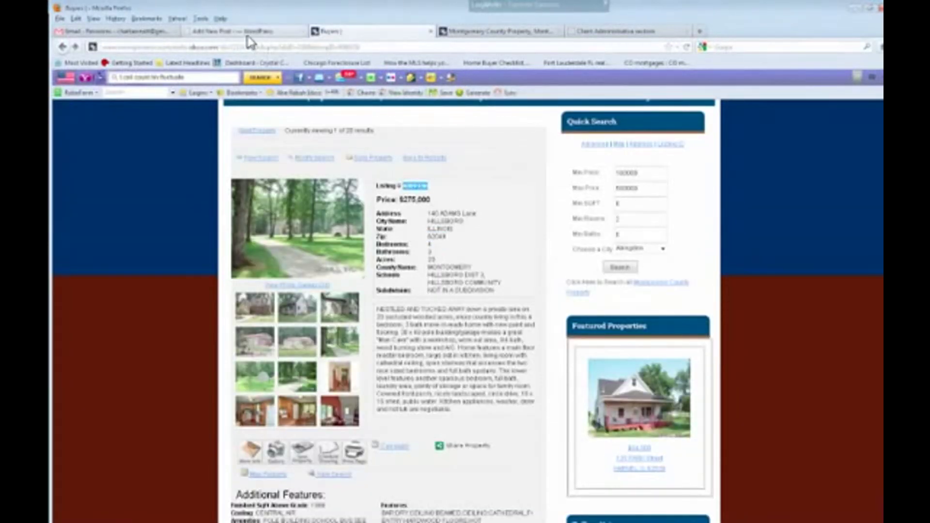
key(ctrl+shift+Tab)
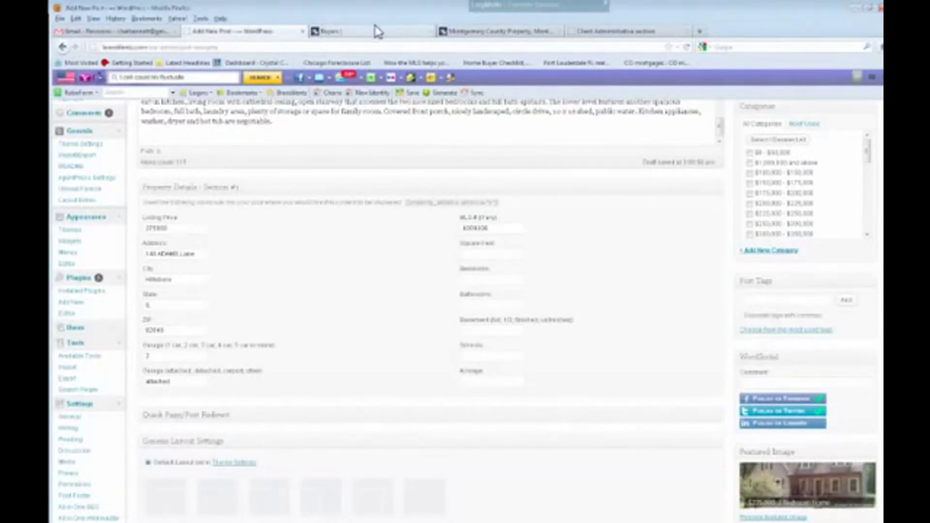
key(ctrl+Tab)
scroll(310, 412, down, 3)
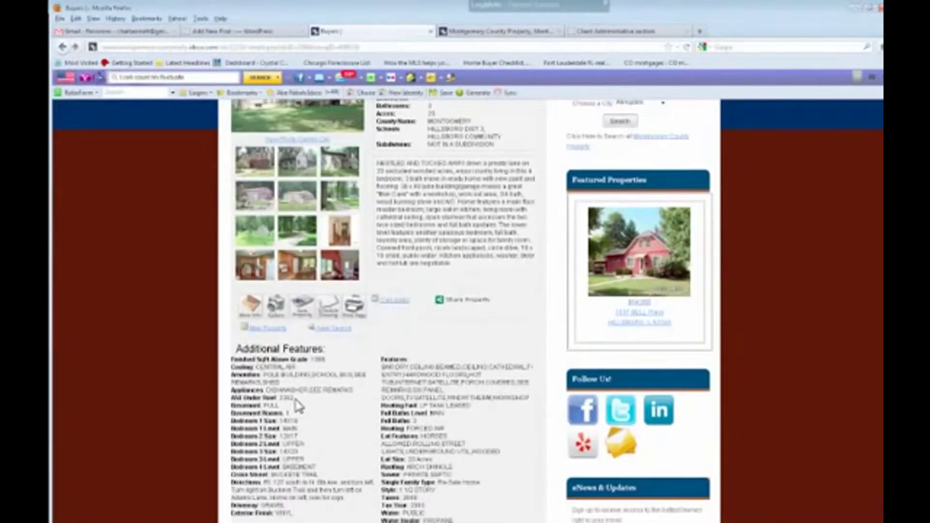
drag(293, 398, 279, 400)
click(232, 31)
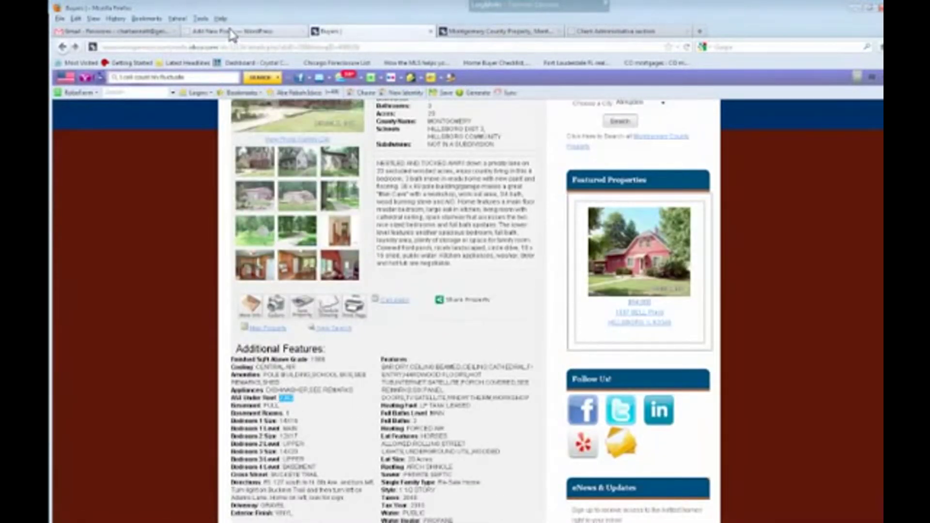
text(2303)
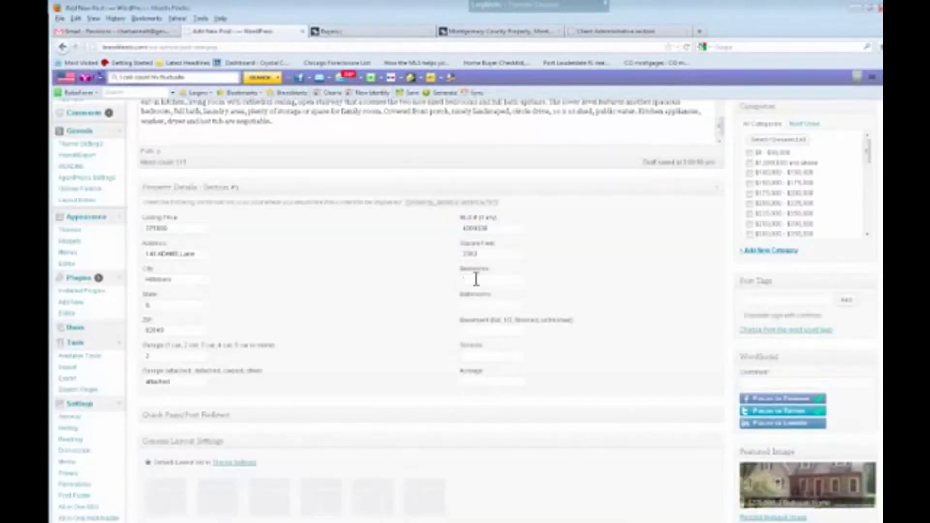
Fill in 4 bedrooms, 3 bathrooms, a full basement, Hillsboro schools and 20 Acres in the property details.
text(4)
click(479, 303)
text(3)
Copy the Section #1 shortcode [property_details details="1"] and paste it on a new line below the description.
drag(504, 203, 407, 209)
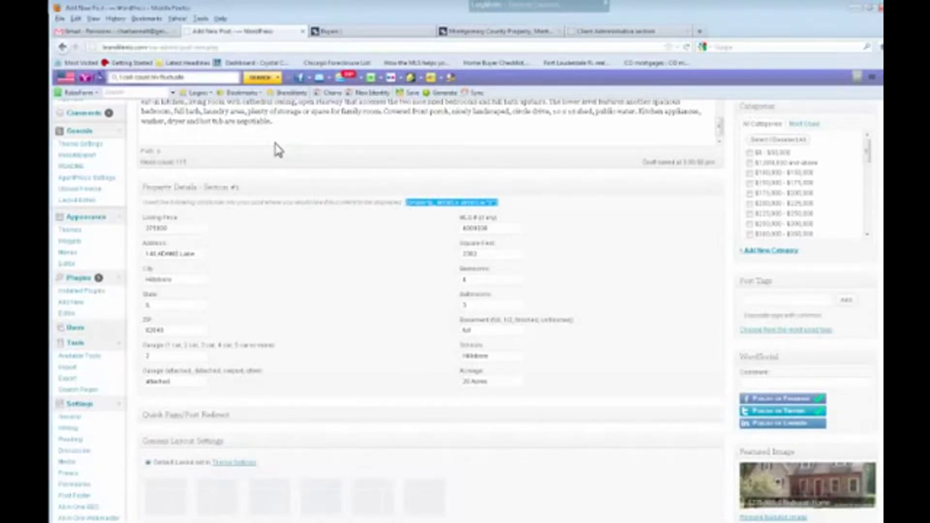
click(183, 133)
scroll(724, 198, up, 3)
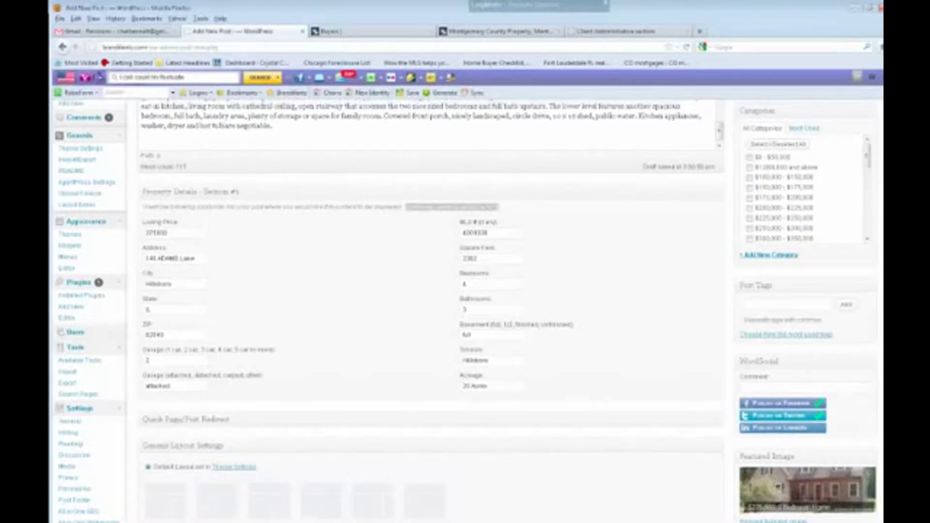
scroll(722, 204, up, 1)
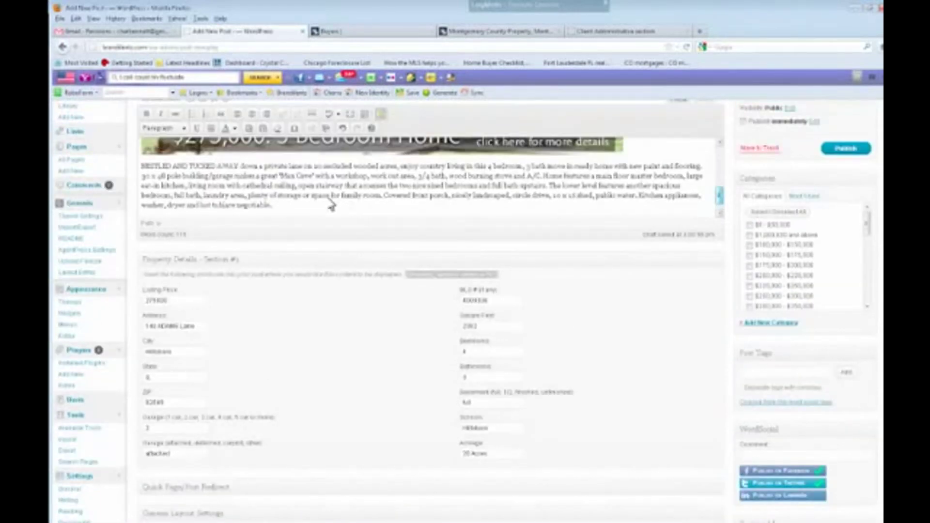
click(297, 211)
key(Return)
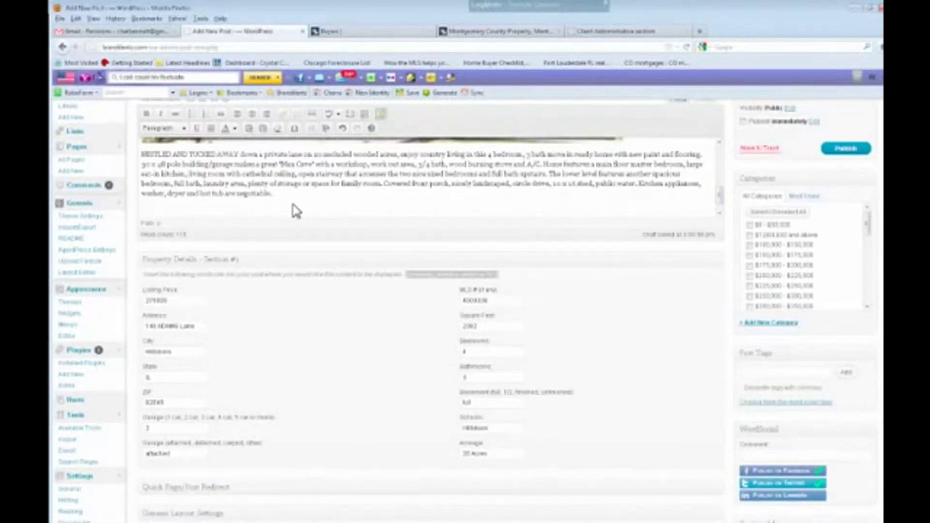
text([property_details details="1"])
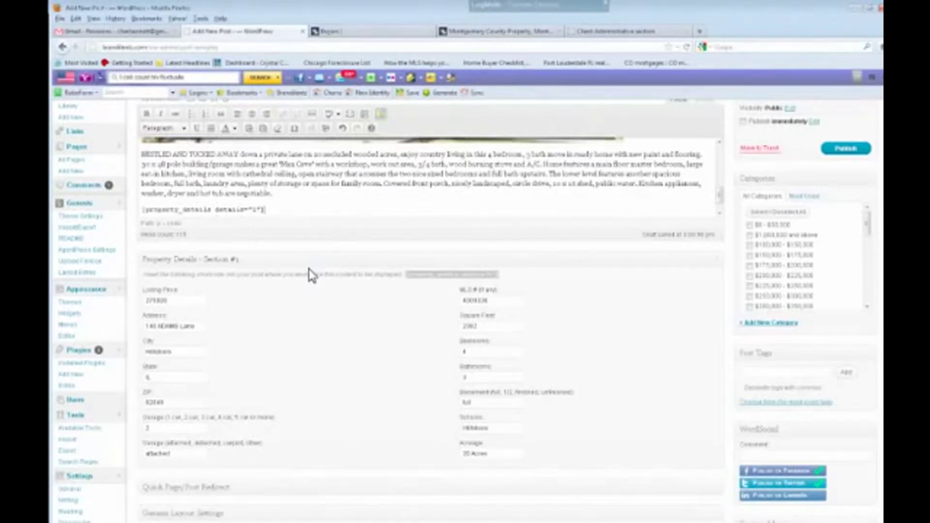
Create a new MapPress map and enter the property's street address, copied from the property details, plus the city as its location.
scroll(310, 277, down, 2)
drag(204, 277, 125, 271)
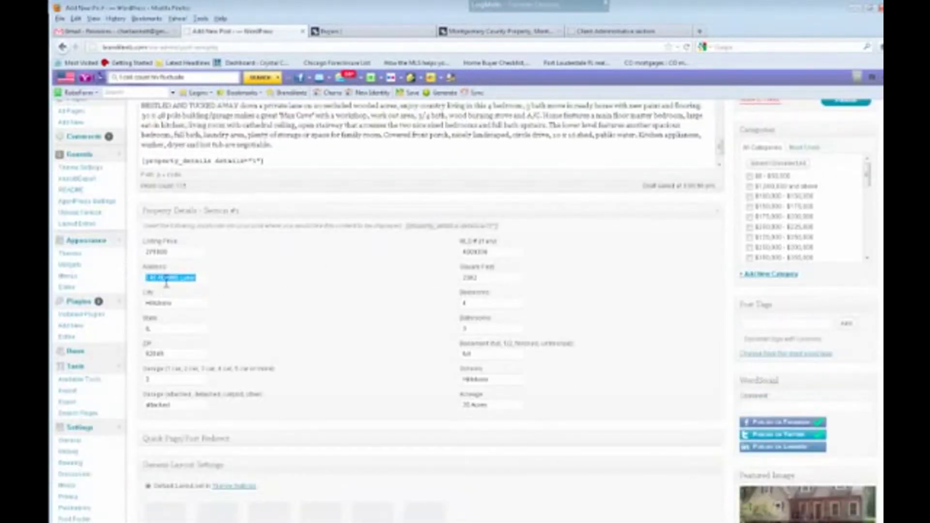
scroll(228, 297, down, 8)
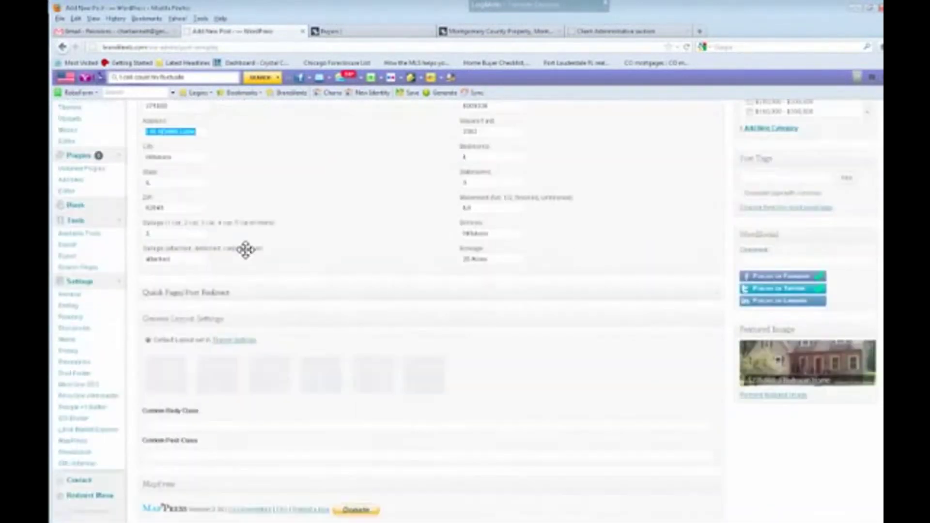
scroll(246, 248, down, 8)
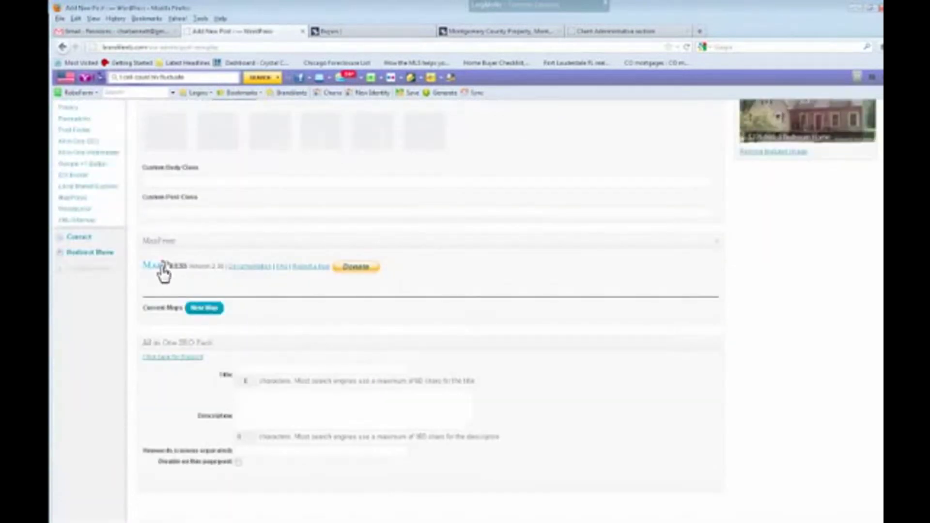
click(204, 309)
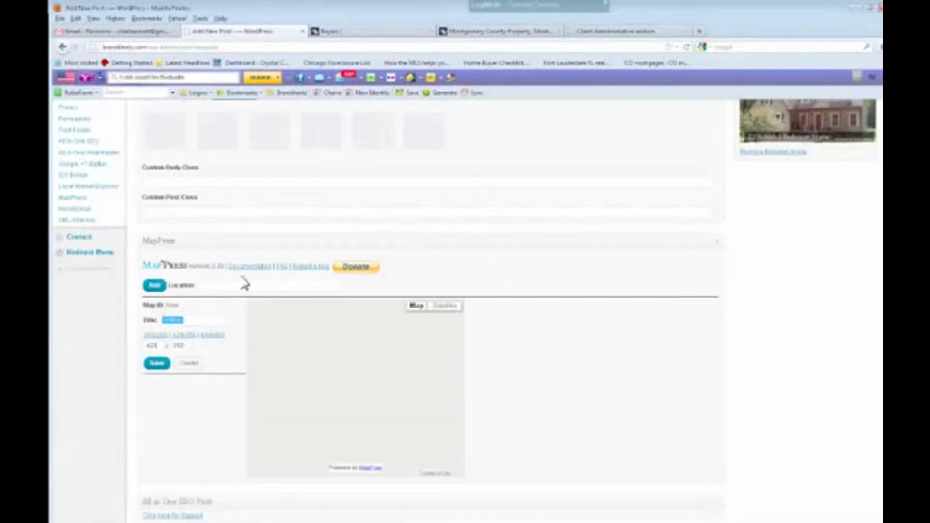
click(228, 285)
key(ctrl+v)
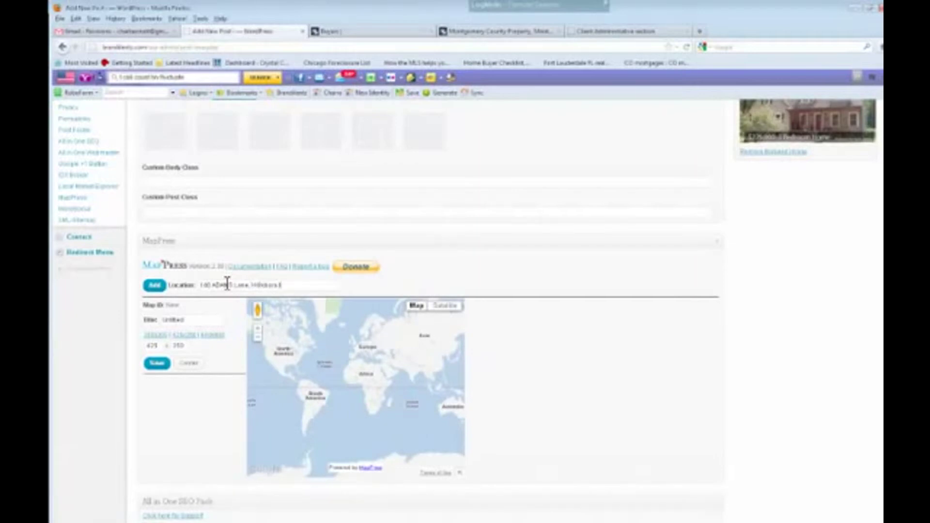
Complete the location with the state and ZIP, place it on the map, and save the map with the title Location.
scroll(226, 255, up, 10)
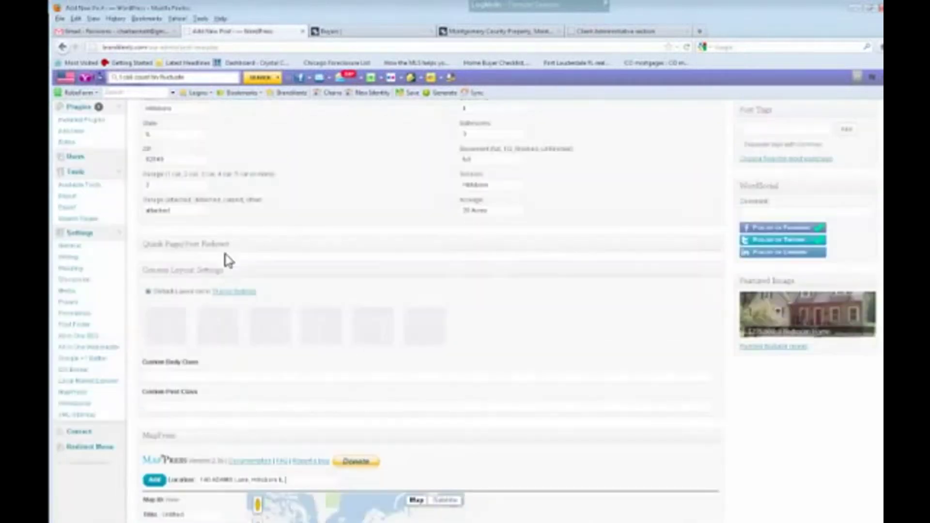
middle_click(297, 285)
scroll(329, 280, down, 3)
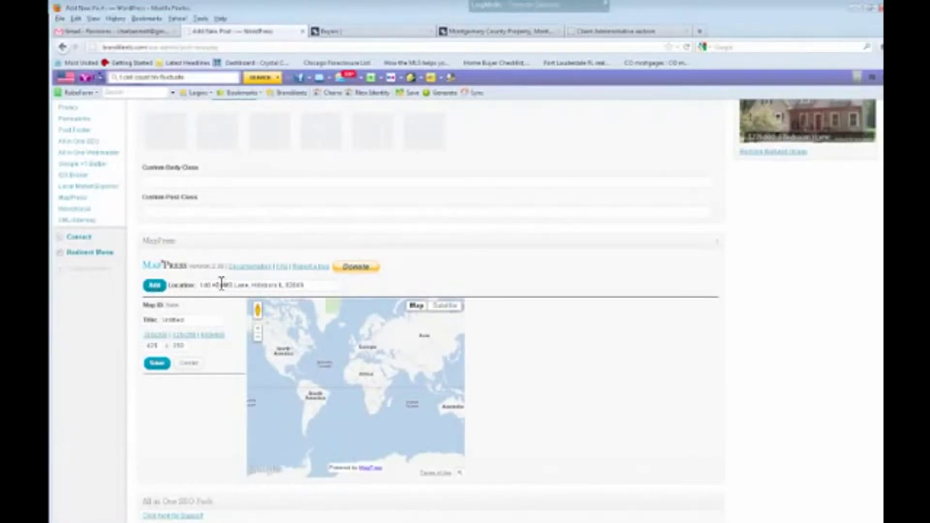
key(Return)
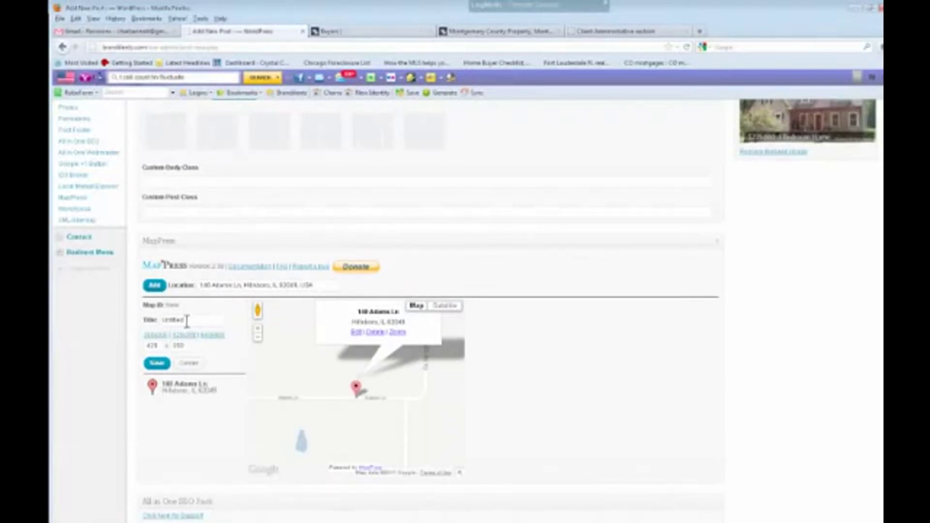
drag(190, 321, 135, 321)
text(Lot)
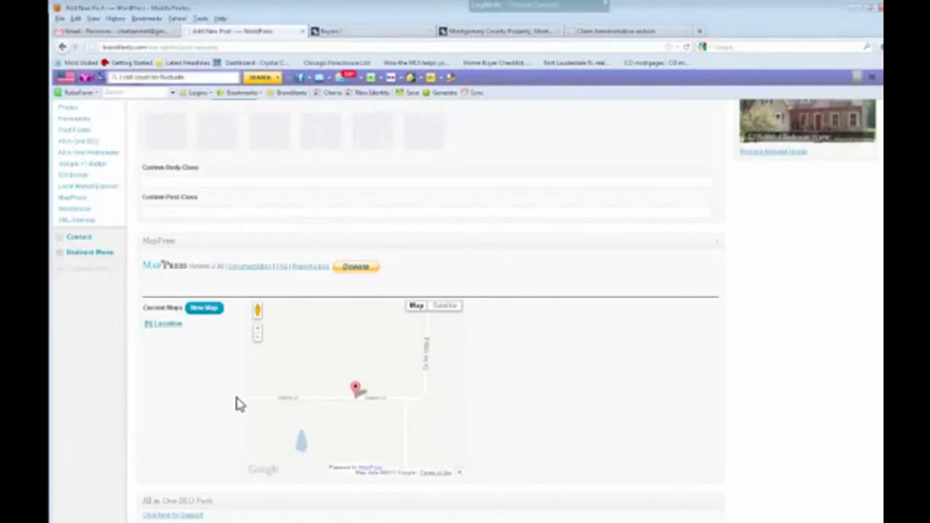
Insert the Location map's shortcode into the post on its own line below the property details shortcode.
mouse_move(160, 328)
scroll(538, 353, up, 7)
scroll(472, 324, up, 2)
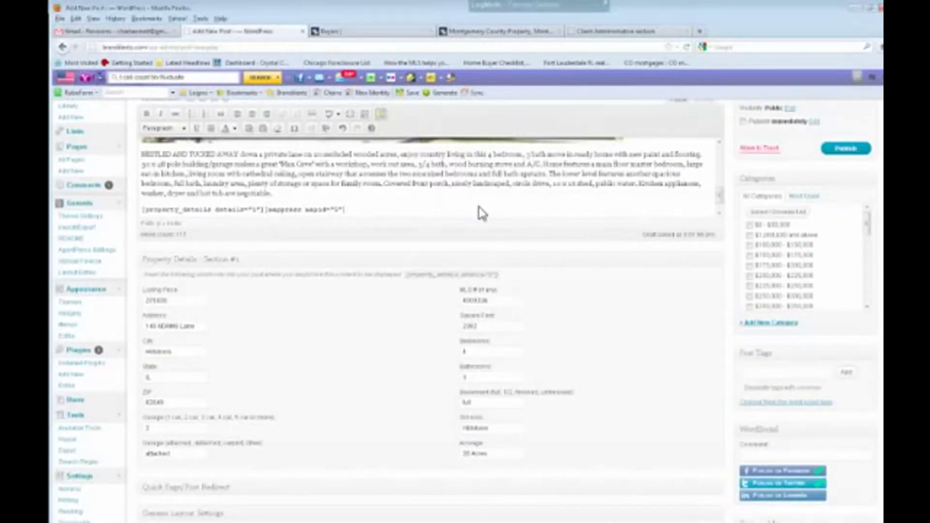
key(Return)
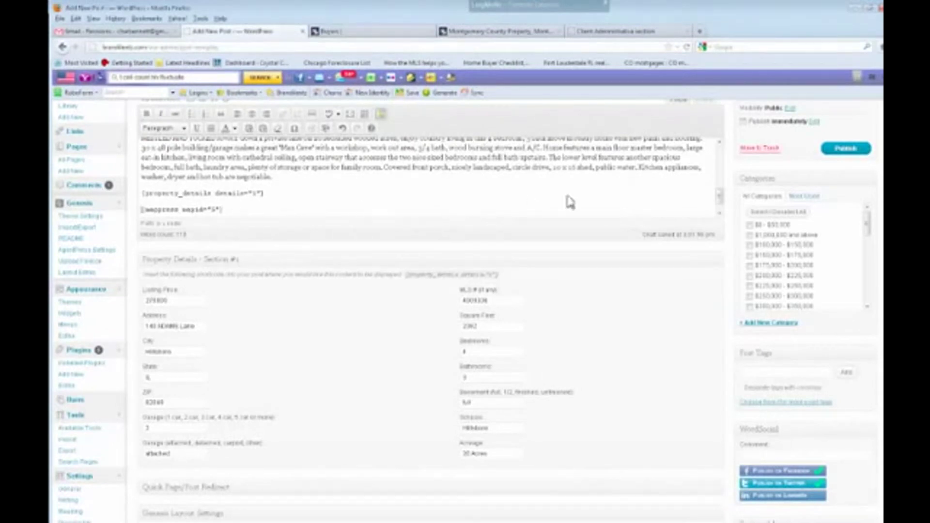
scroll(570, 202, up, 1)
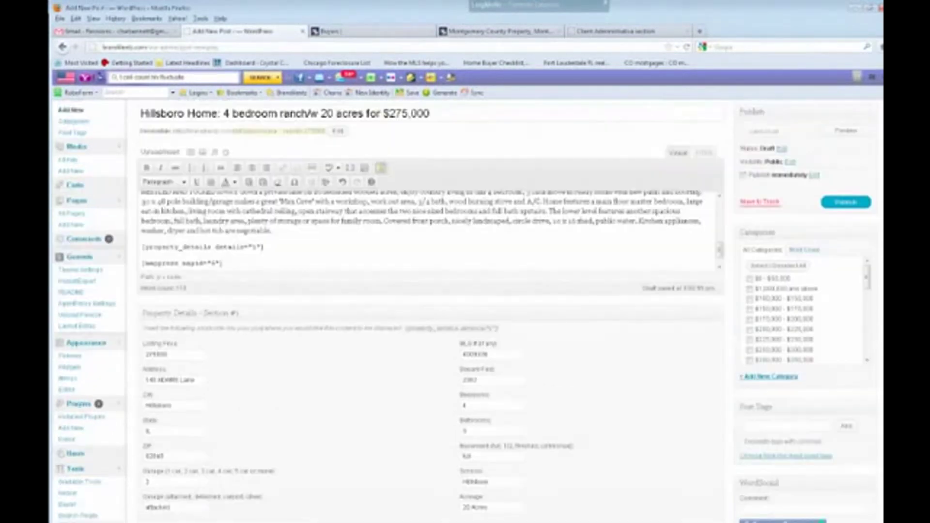
scroll(257, 306, up, 1)
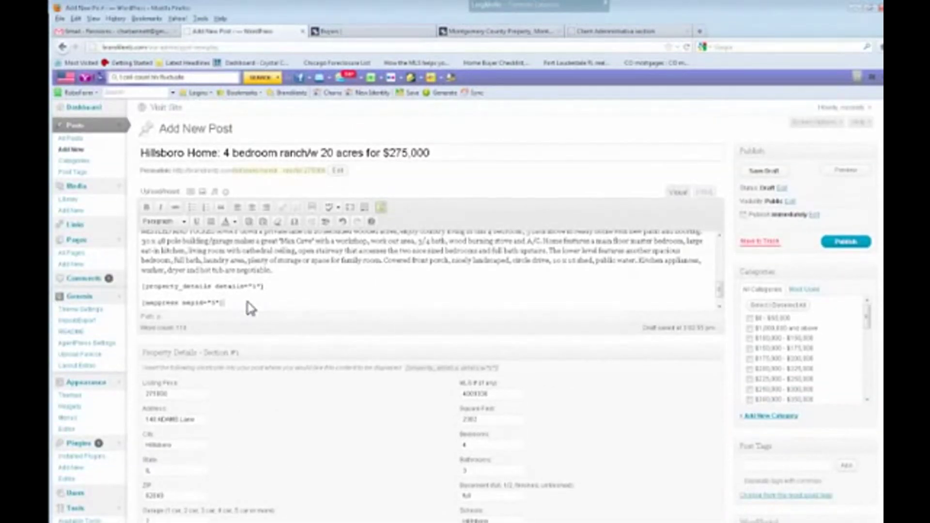
Add an empty line below the map shortcode, review the post content, and place the cursor on that line.
key(Return)
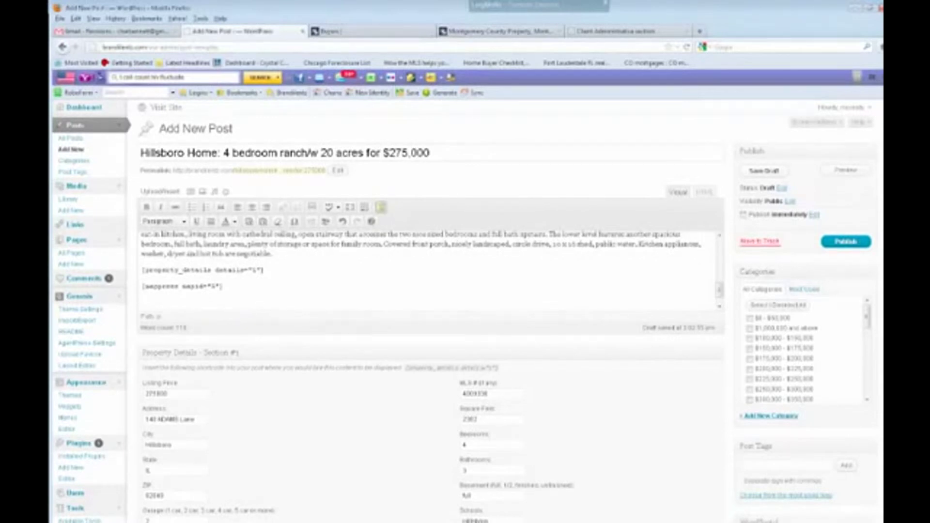
scroll(340, 278, up, 2)
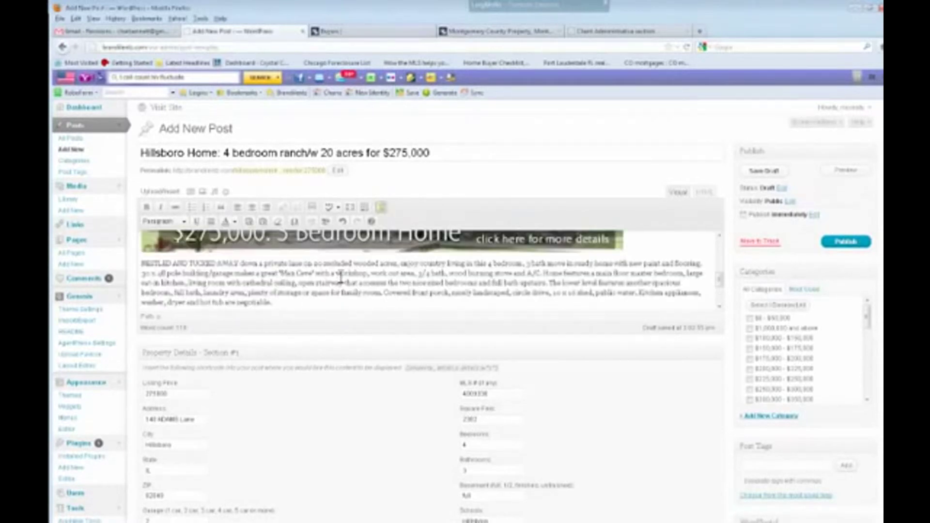
scroll(341, 278, up, 3)
scroll(274, 274, down, 4)
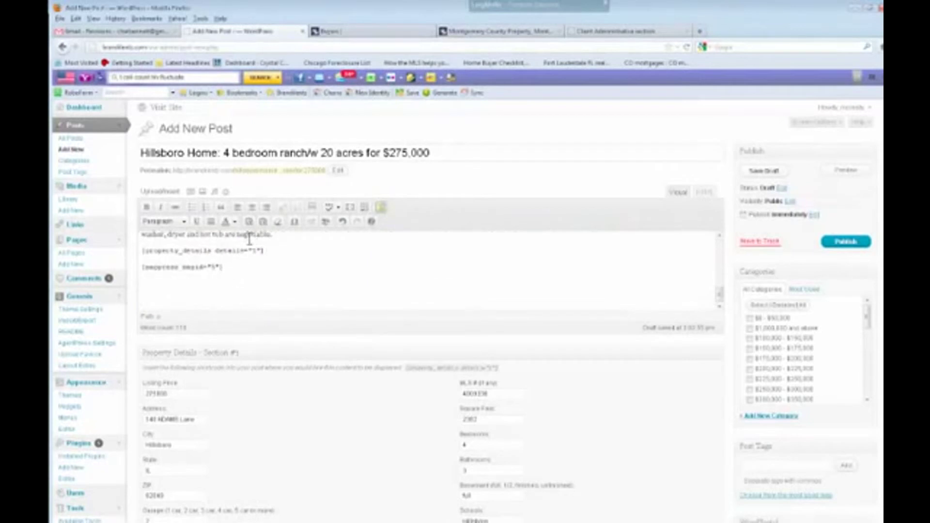
scroll(247, 272, up, 1)
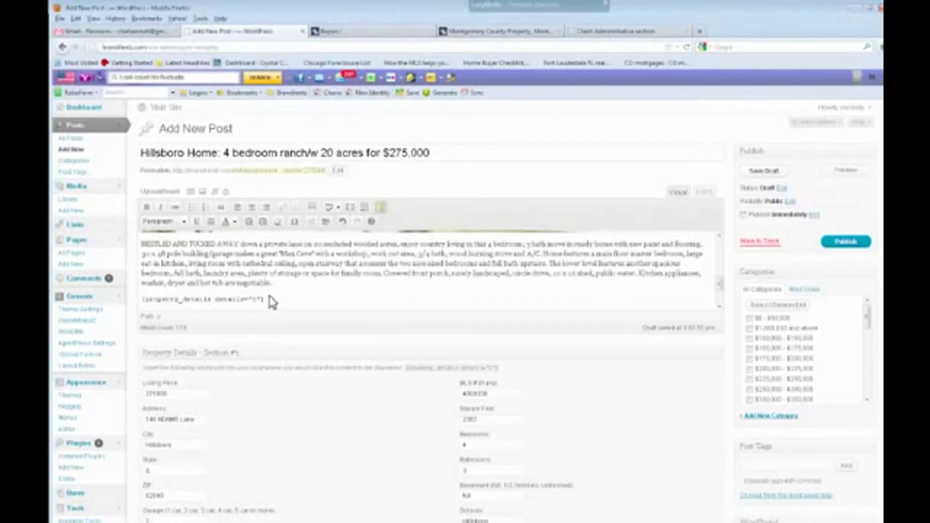
scroll(264, 296, down, 2)
click(160, 282)
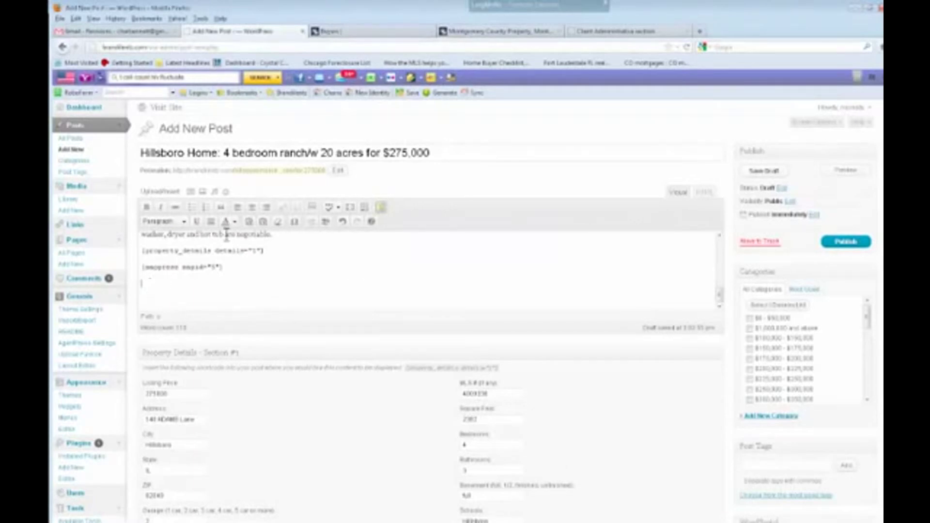
Upload all the numbered JPG photos from the listing folder inside the client's folder to the post.
click(190, 192)
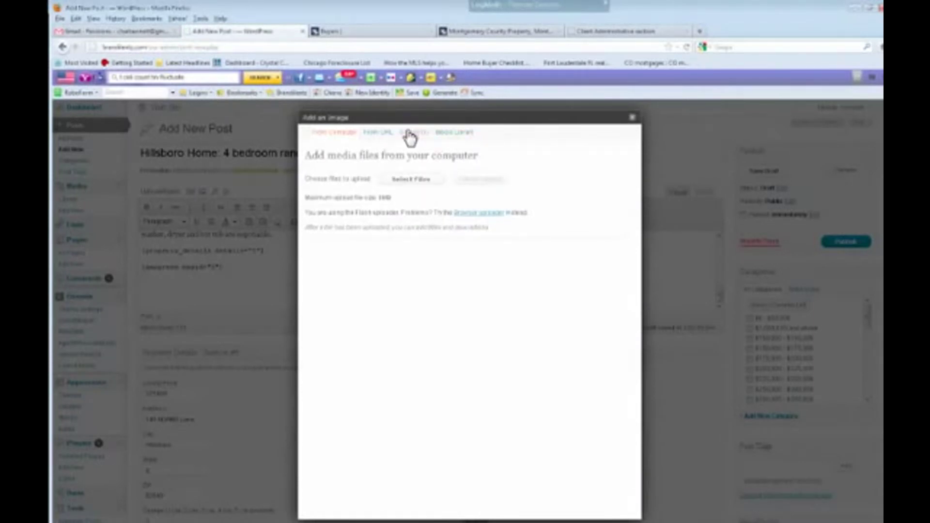
click(402, 182)
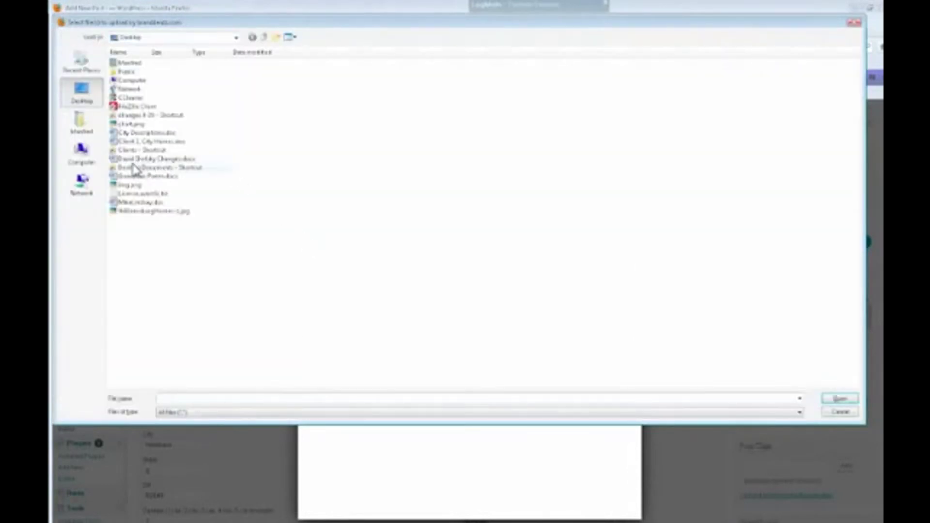
double_click(130, 153)
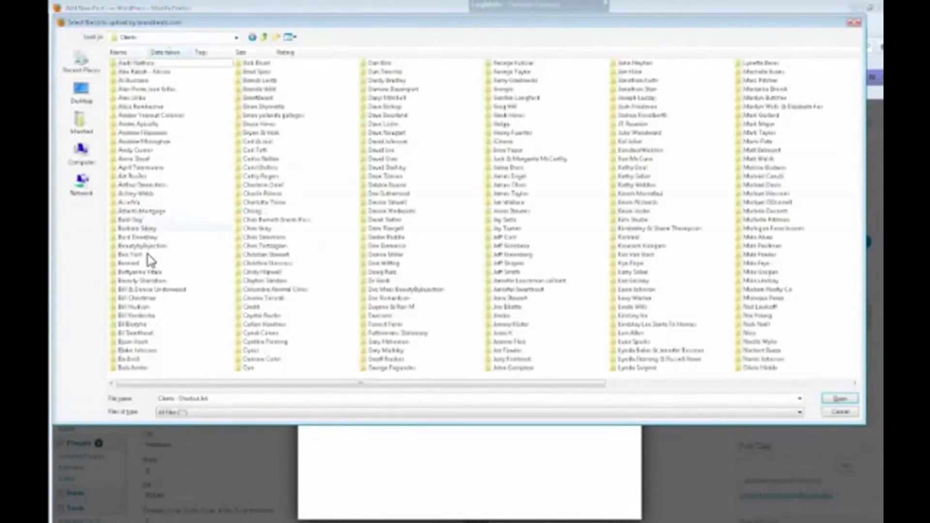
double_click(262, 80)
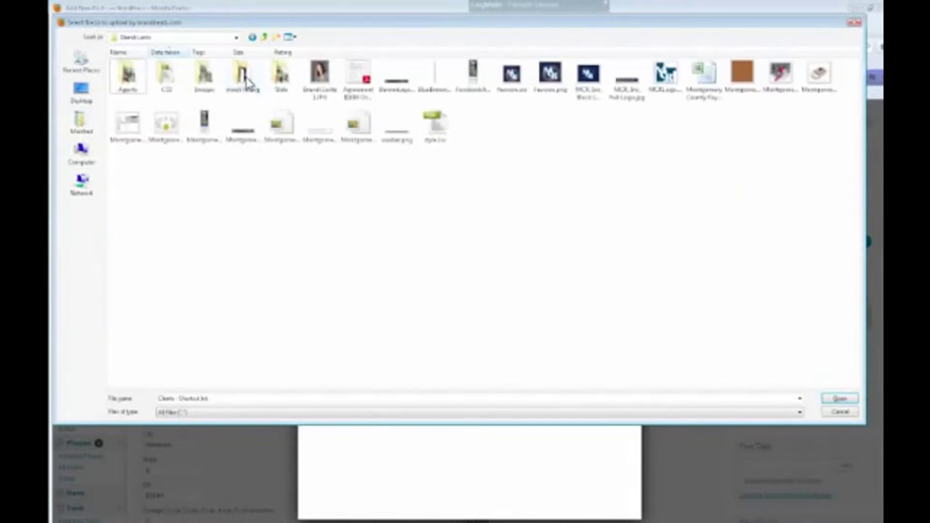
double_click(245, 84)
key(ctrl+a)
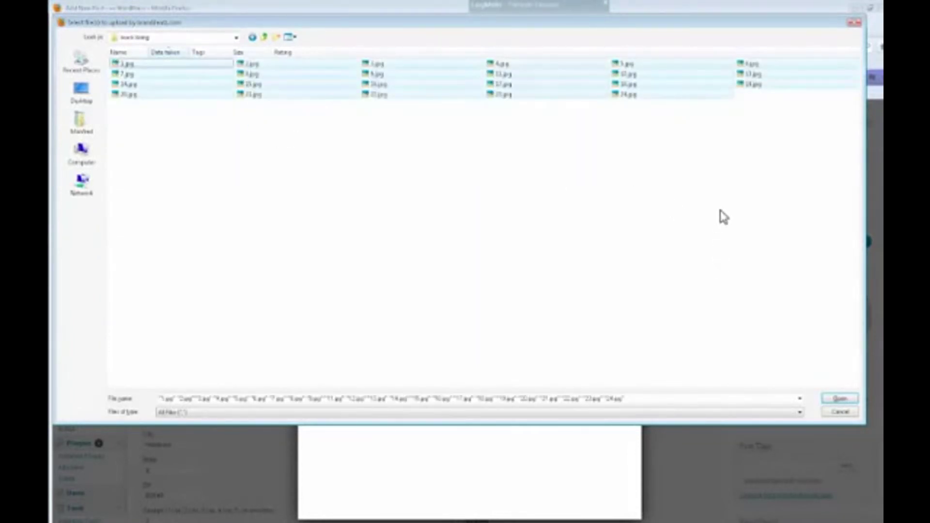
click(841, 401)
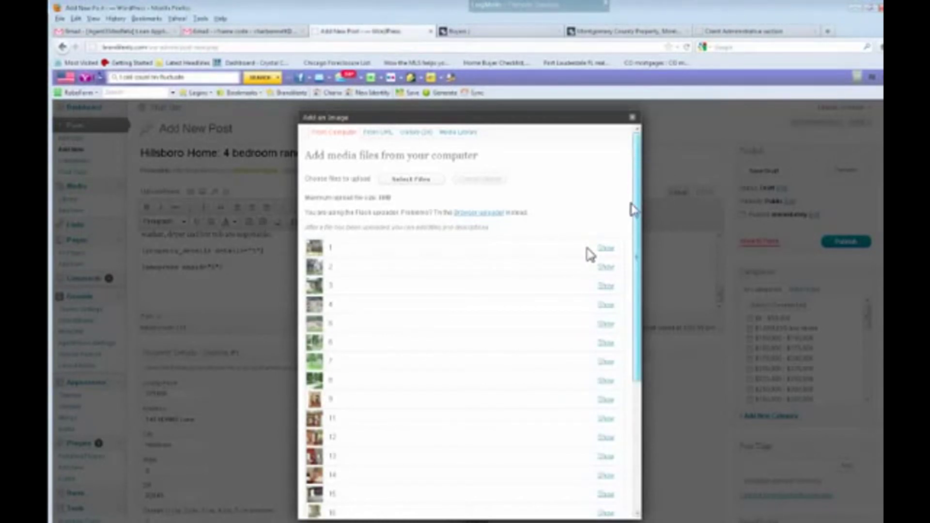
scroll(632, 207, down, 5)
scroll(640, 184, up, 5)
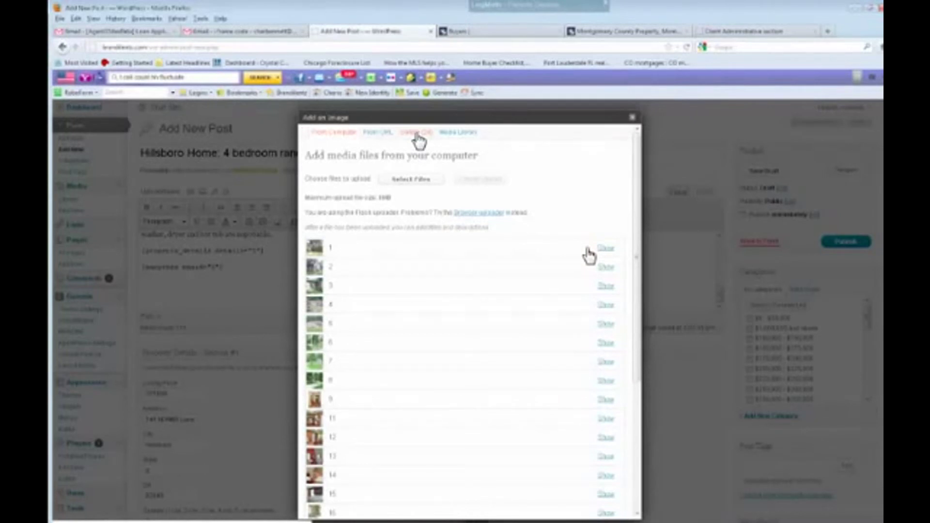
Insert the uploaded photos below the map shortcode as a gallery with 3 columns in ascending menu order.
click(419, 141)
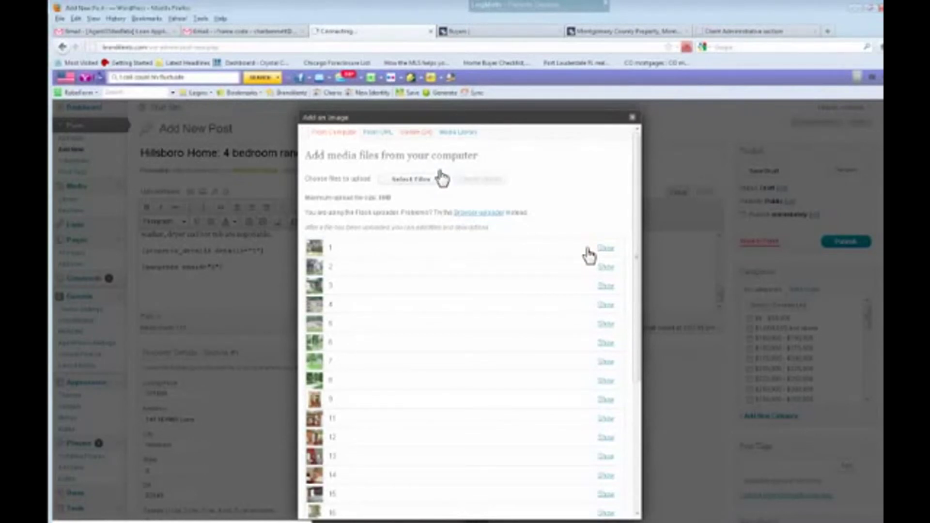
click(425, 146)
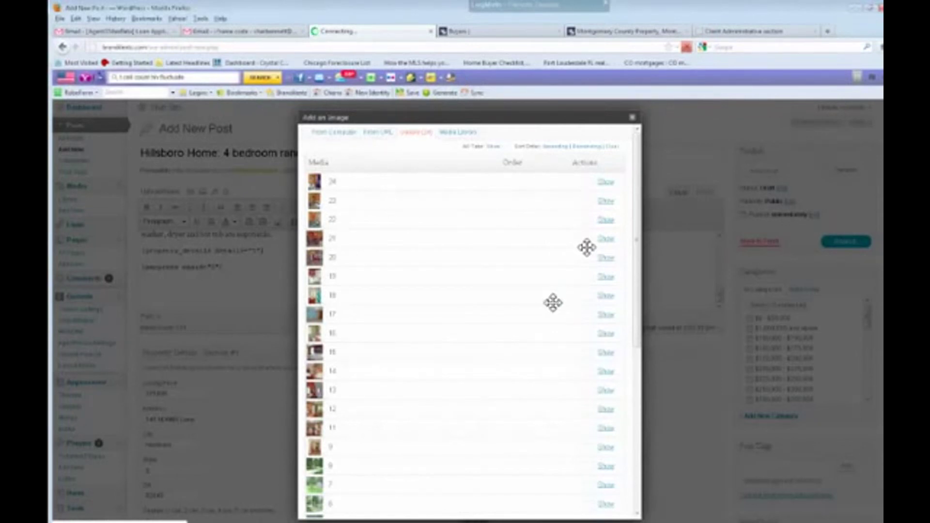
scroll(586, 248, down, 5)
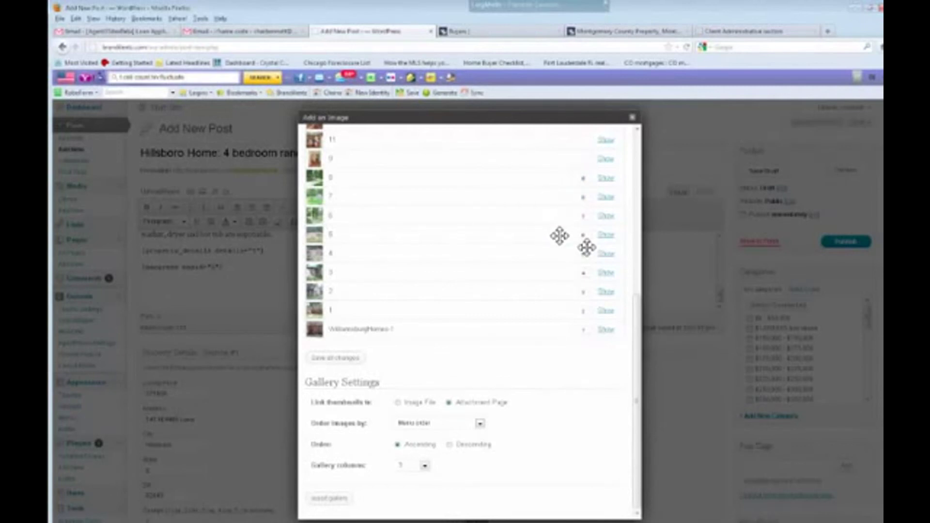
scroll(562, 237, up, 5)
scroll(576, 250, up, 3)
scroll(558, 339, down, 10)
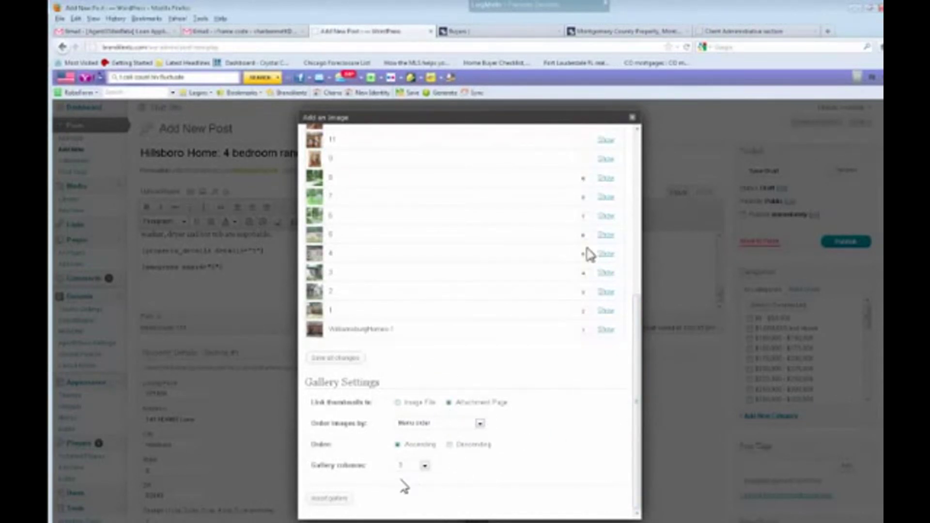
click(426, 467)
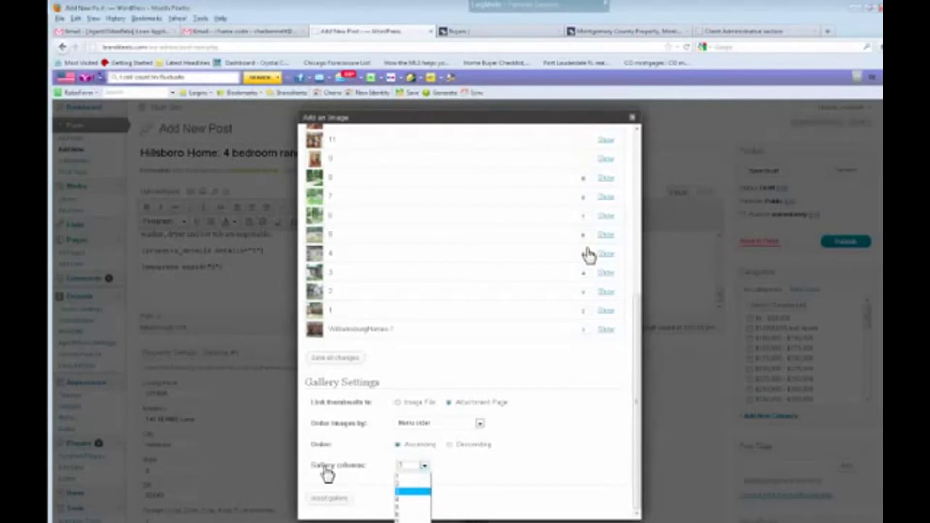
click(418, 492)
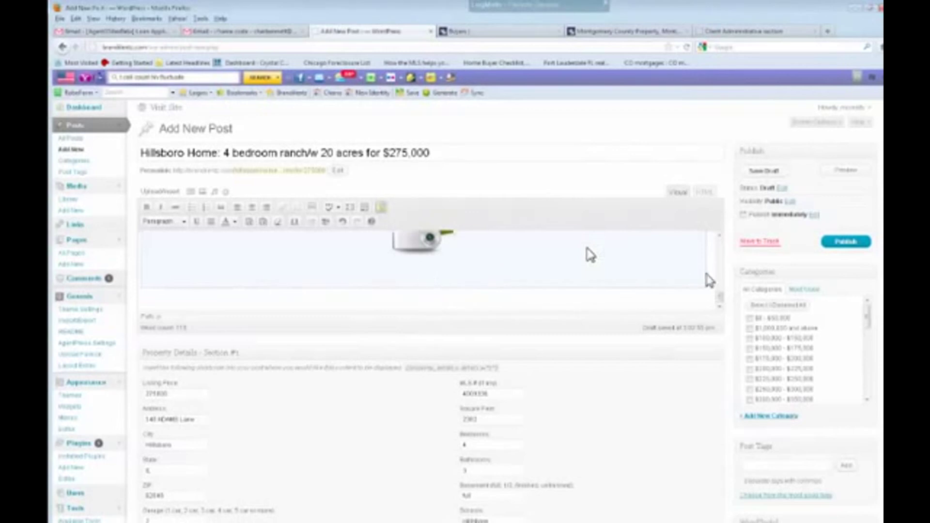
drag(719, 250, 721, 297)
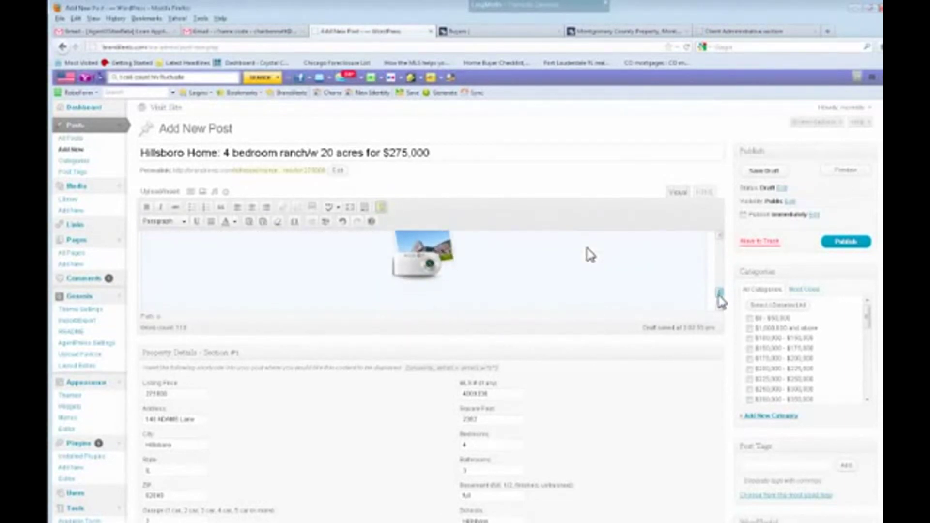
Assign the post to the Slider category and publish it.
drag(868, 325, 868, 393)
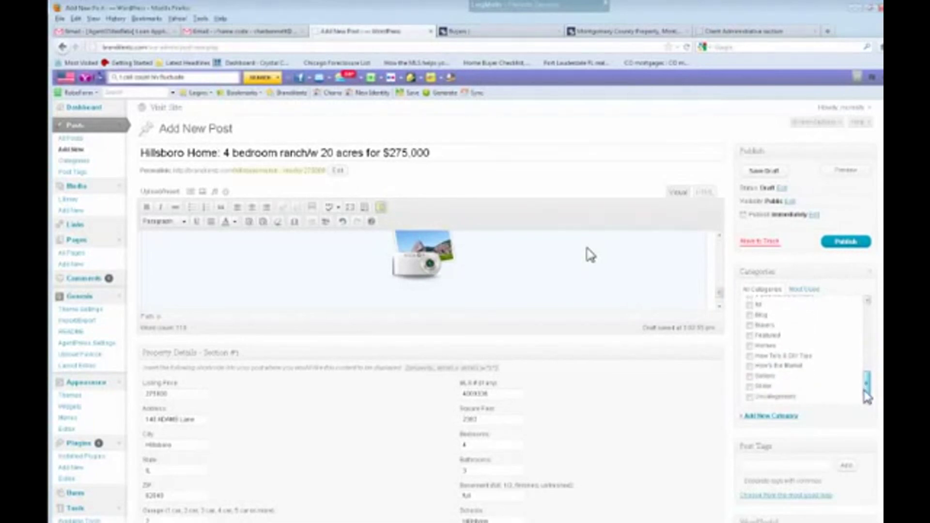
click(750, 386)
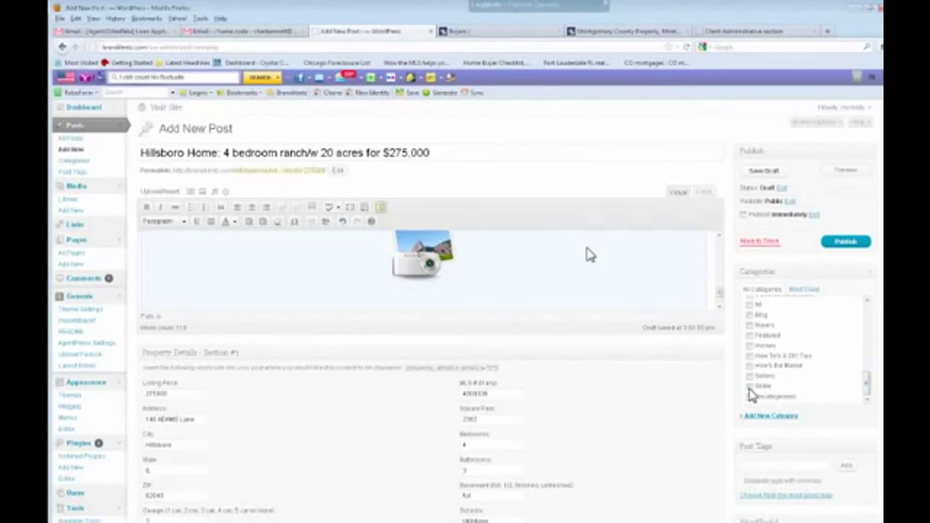
click(836, 242)
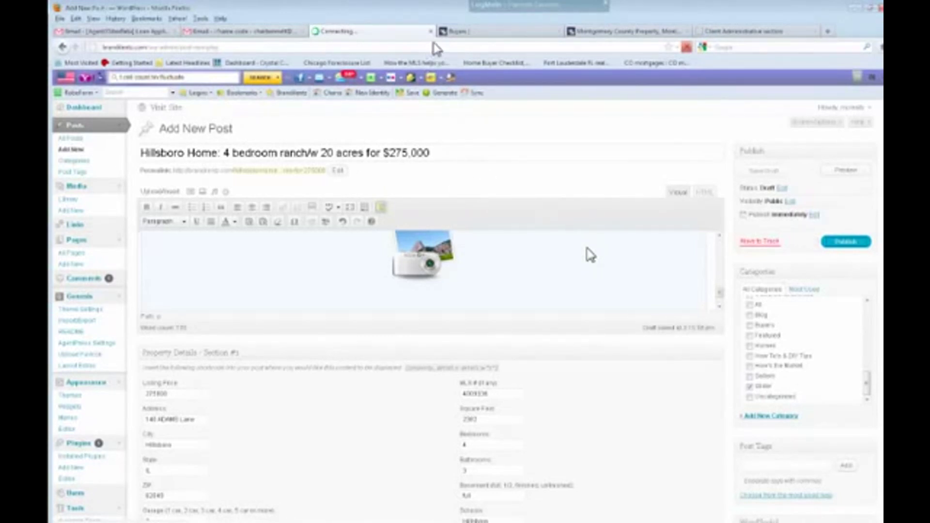
Reload the Montgomery County Realty home page and open the new Hillsboro listing from its slider image.
click(468, 32)
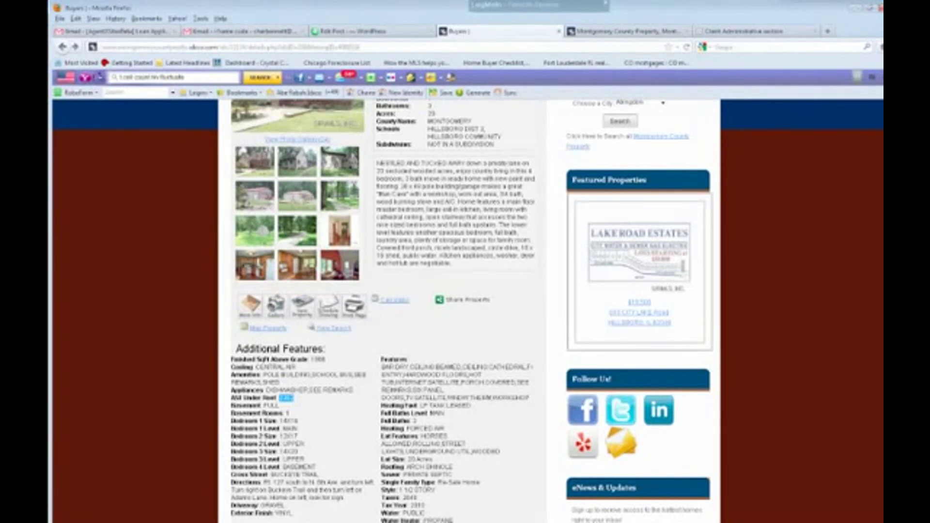
click(595, 33)
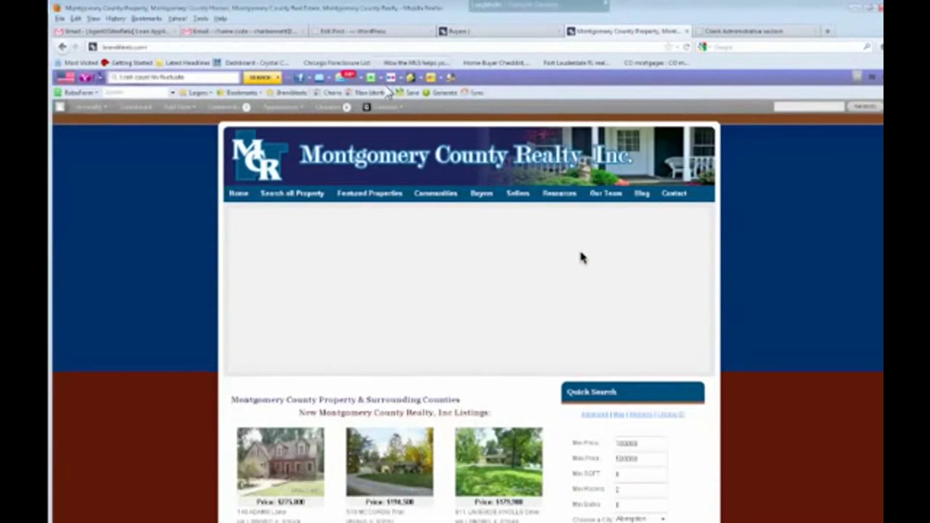
click(687, 47)
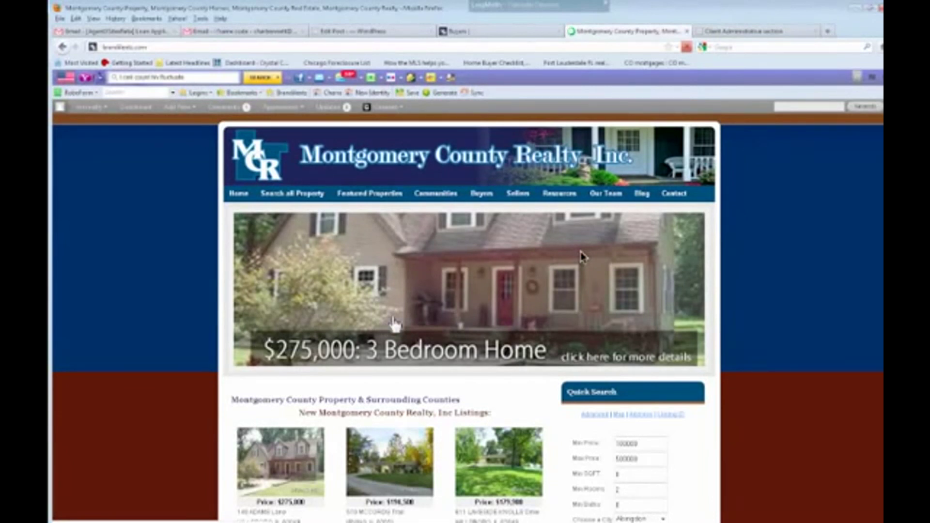
click(401, 327)
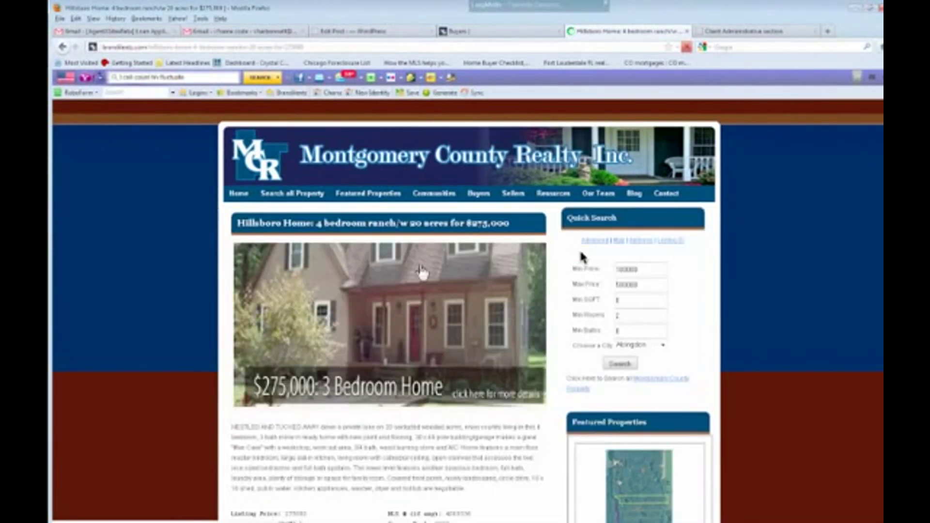
Examine the published listing's banner, description, property details, map area and photo gallery.
scroll(581, 257, down, 3)
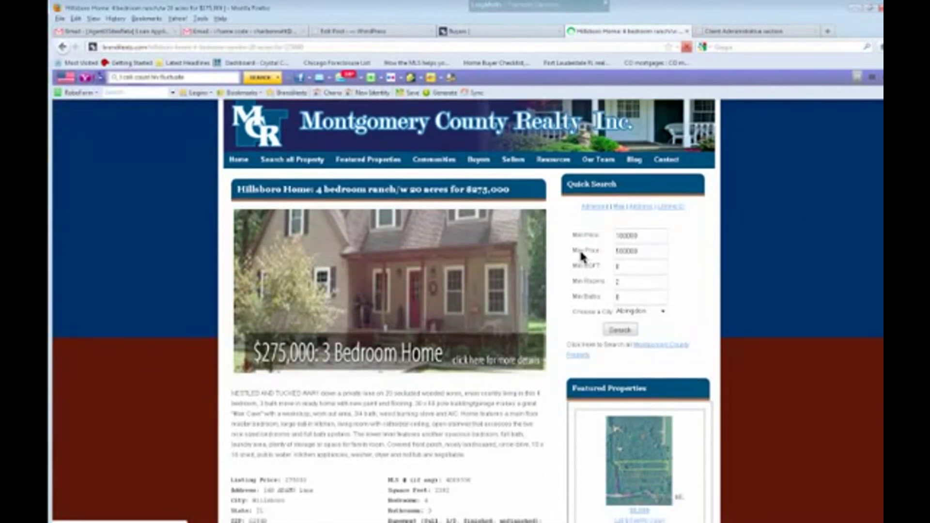
scroll(581, 257, down, 1)
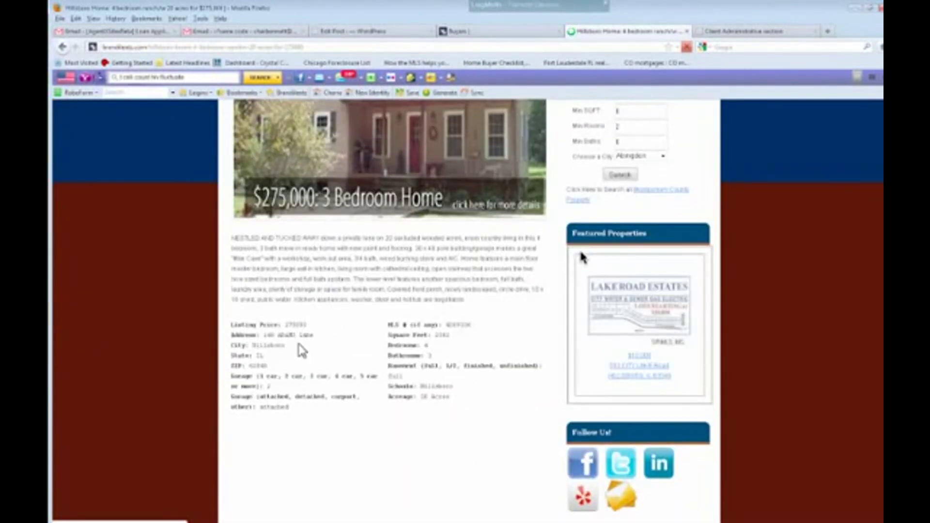
scroll(363, 329, down, 2)
scroll(582, 257, down, 1)
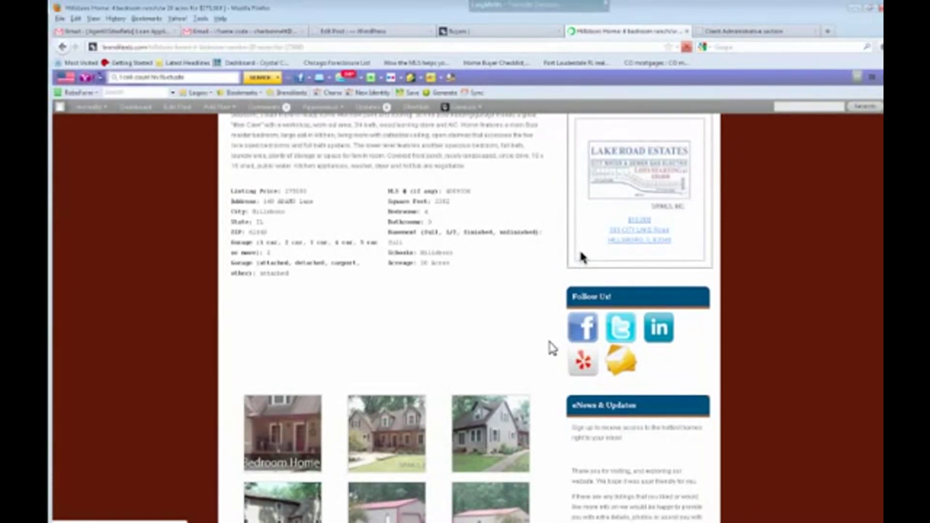
scroll(552, 348, down, 9)
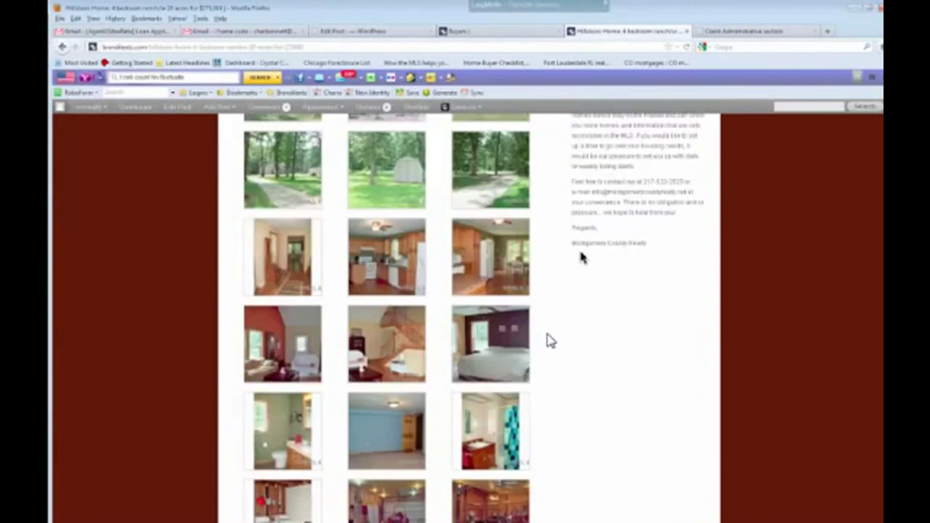
scroll(549, 335, up, 10)
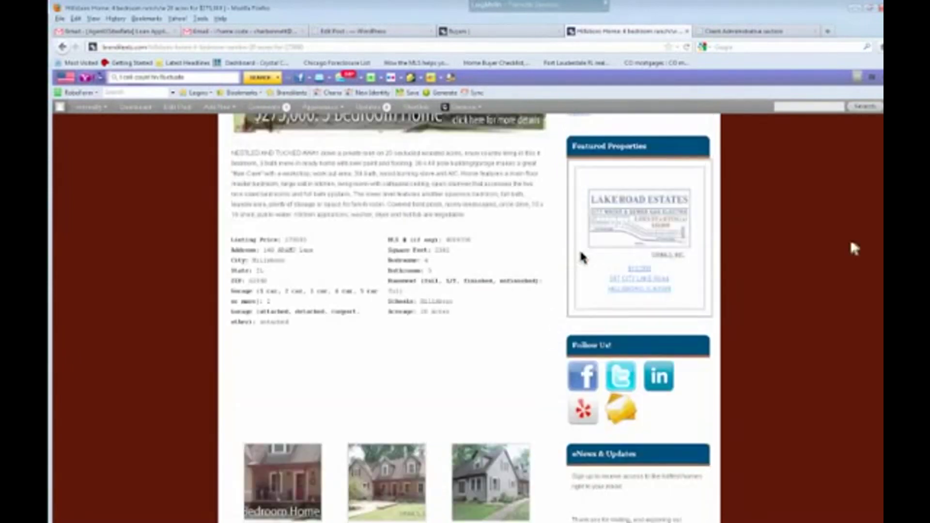
scroll(580, 252, up, 6)
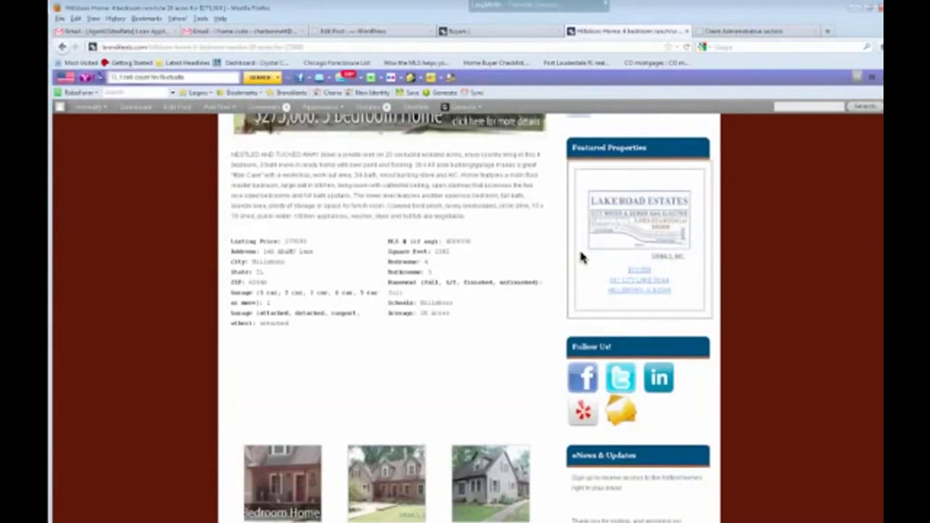
scroll(581, 258, down, 14)
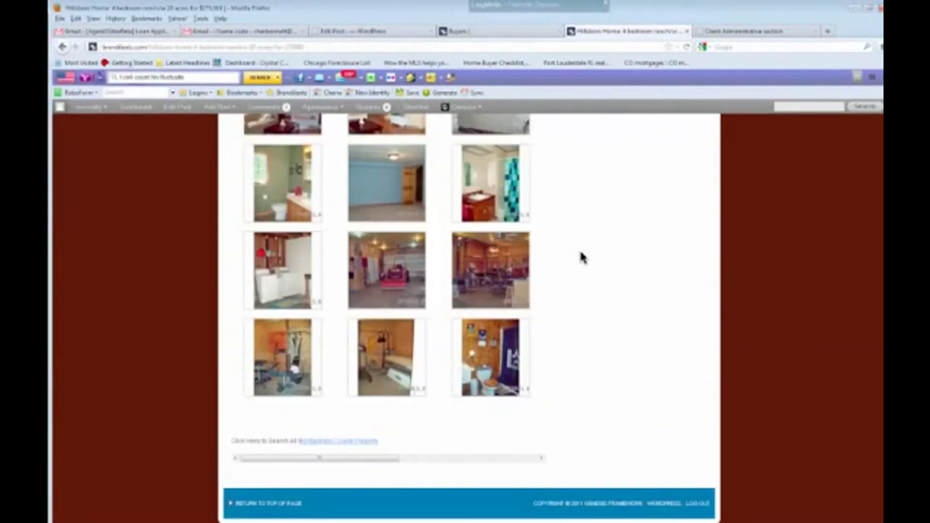
scroll(581, 257, up, 10)
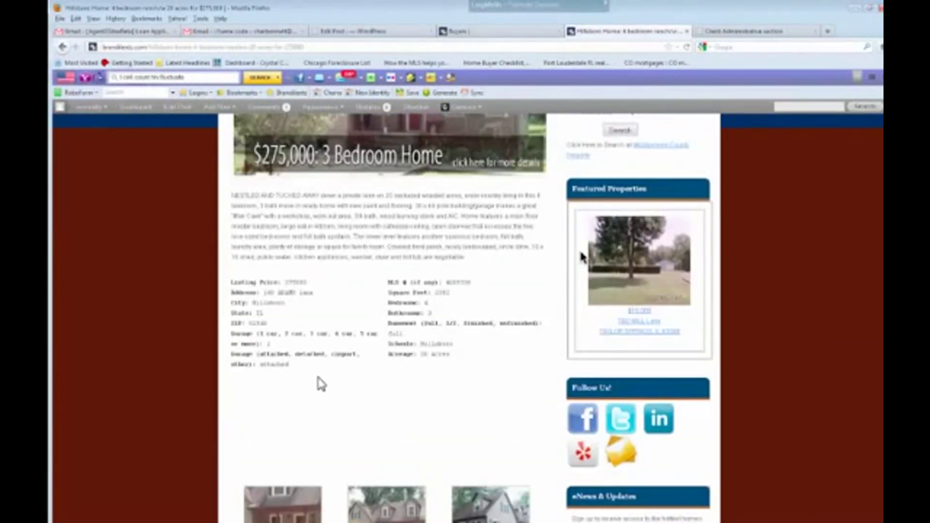
scroll(582, 257, up, 5)
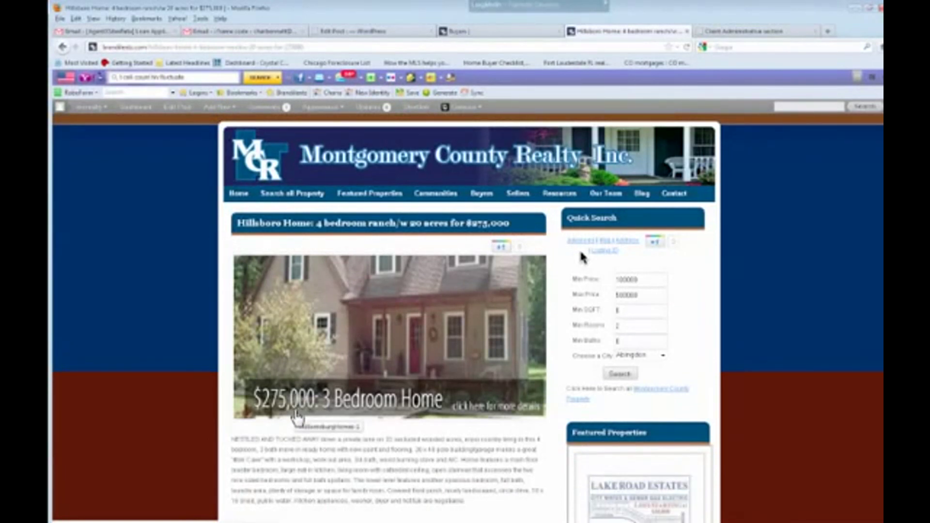